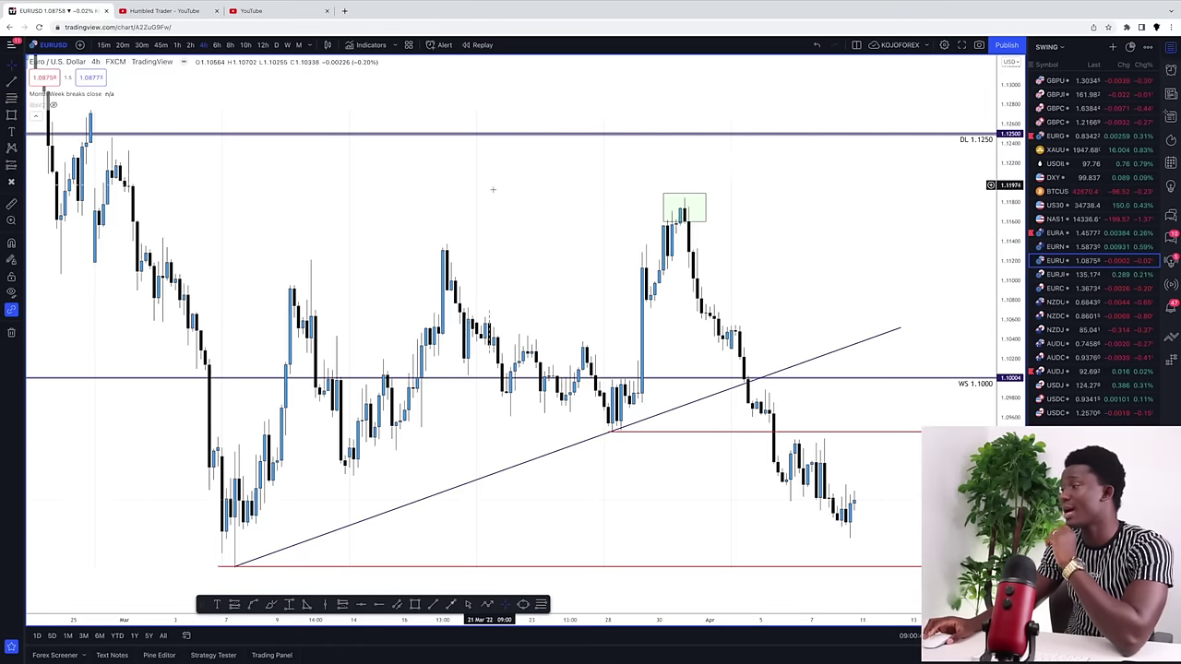
Draw a red zigzag path through the EURUSD swing lows and highs from the early-March low to the latest candle.
scroll(493, 189, "right", 5)
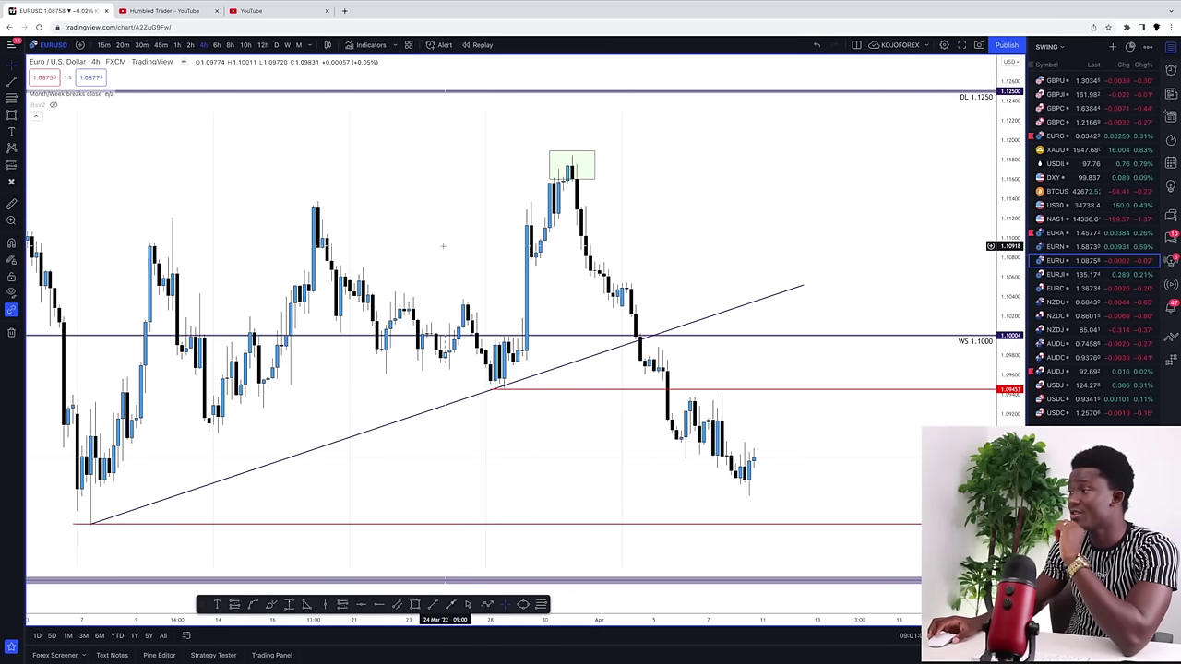
scroll(443, 245, "left", 5)
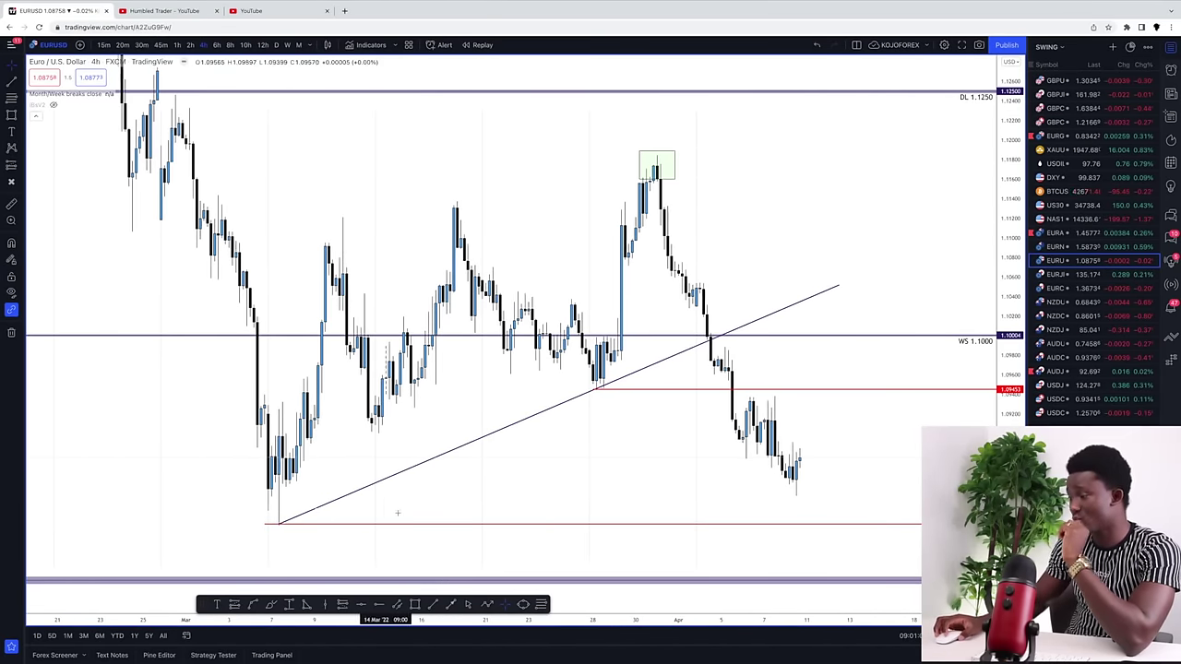
mouse_move(513, 591)
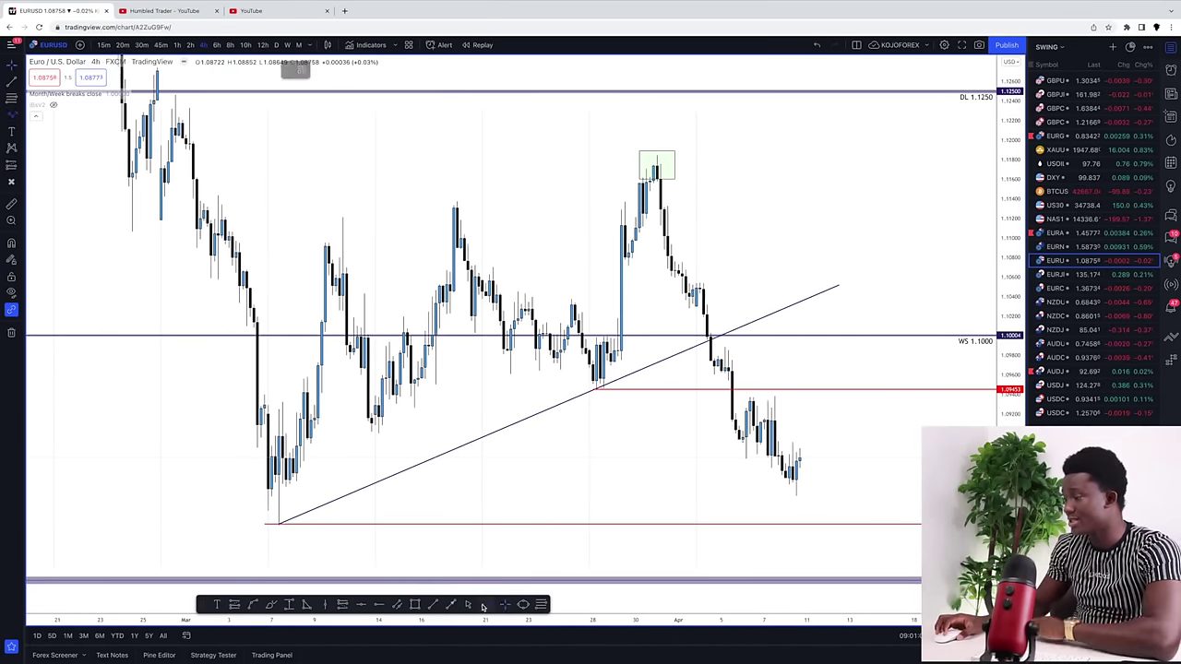
left_click(483, 605)
left_click(265, 493)
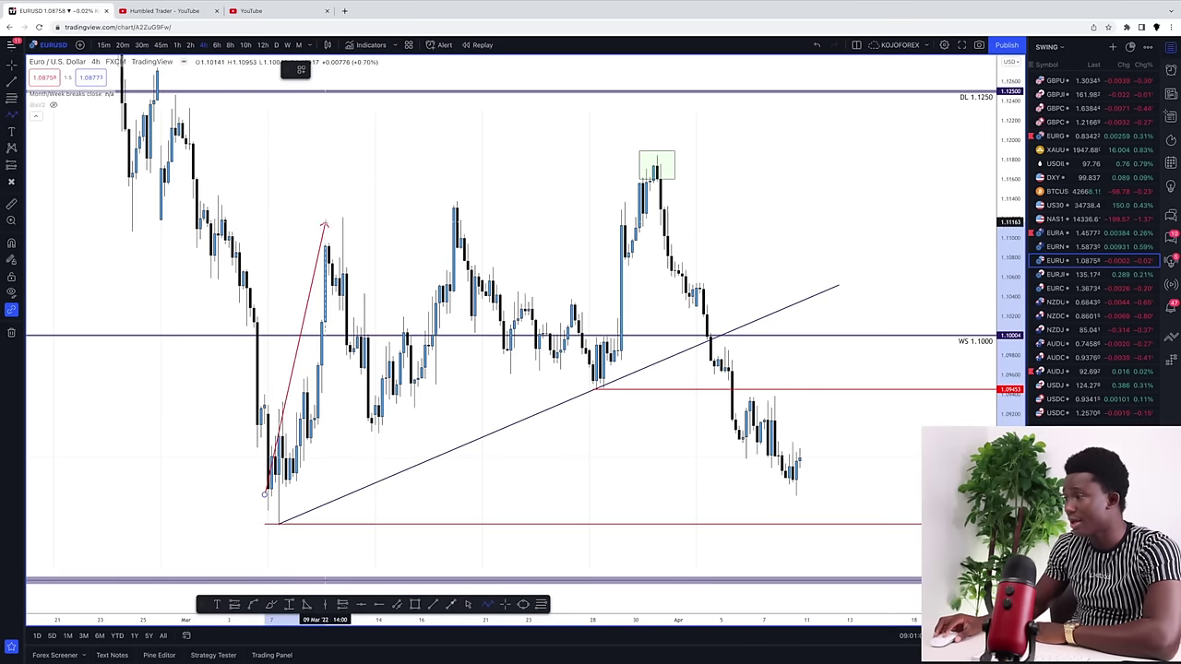
left_click(329, 231)
left_click(375, 424)
left_click(455, 212)
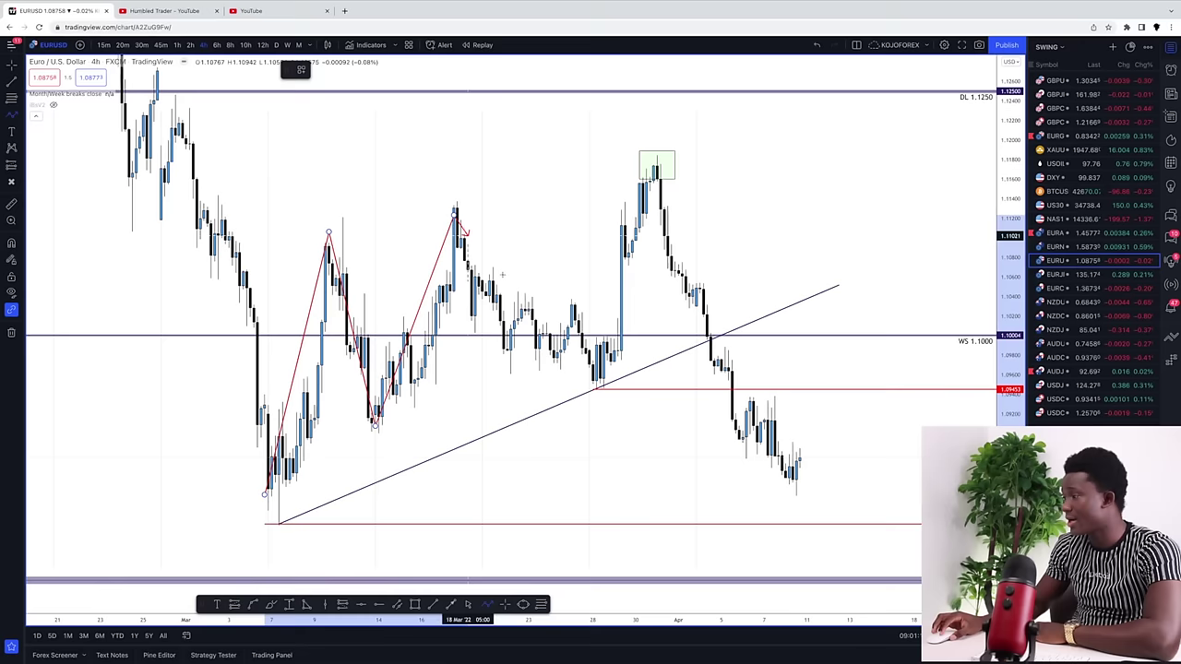
left_click(595, 383)
left_click(657, 168)
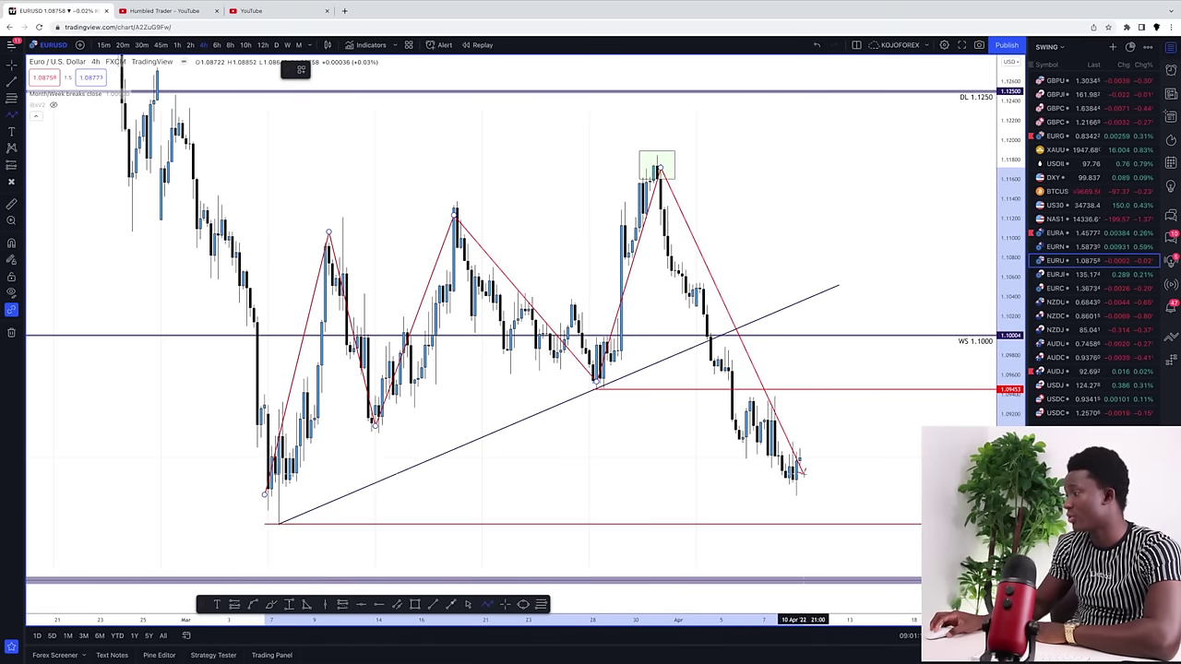
double_click(803, 473)
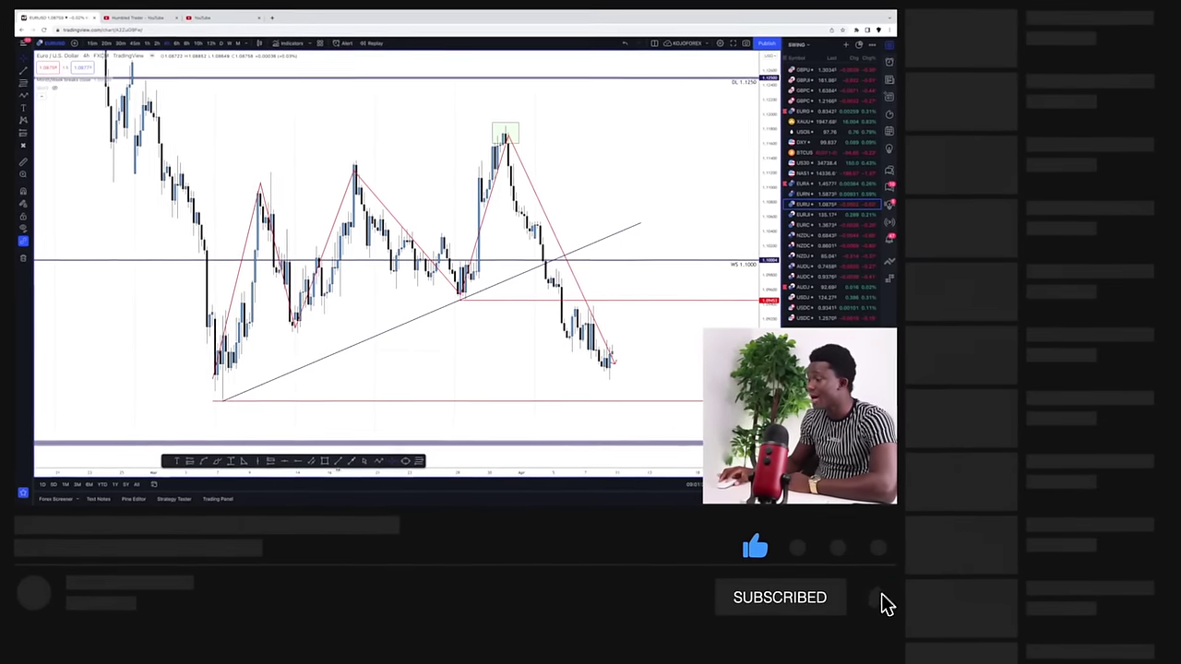
Draw rectangles over the three successive swing highs of the zigzag to highlight them as zones.
left_click(322, 462)
left_click(450, 123)
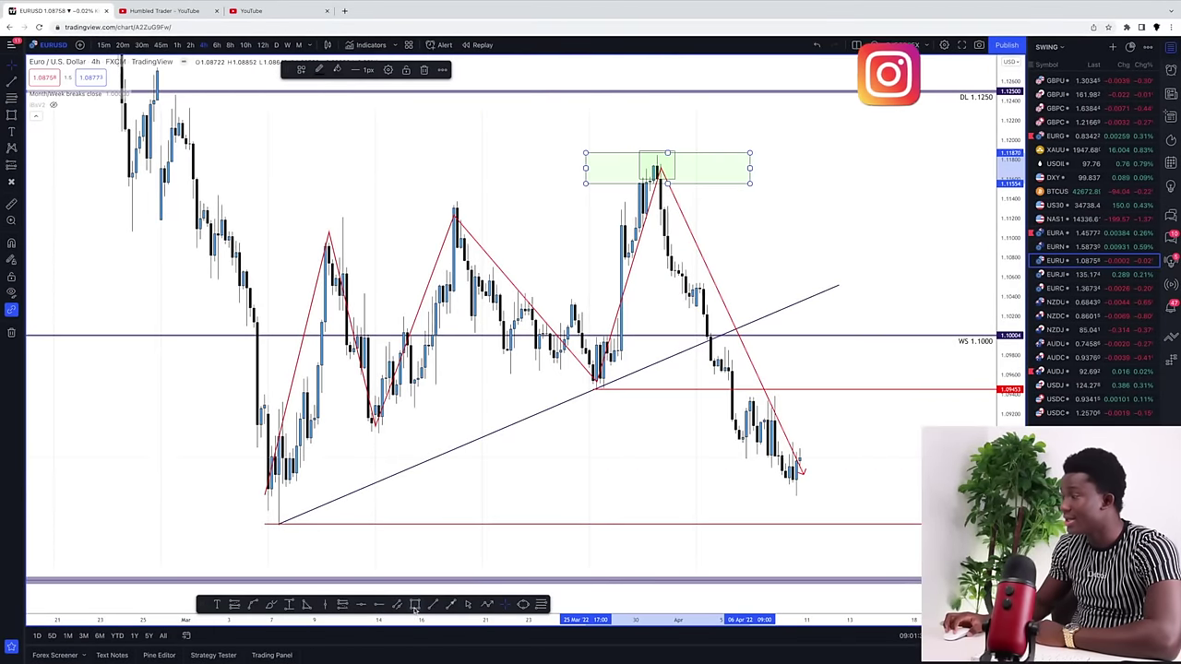
left_click(461, 164)
left_click_drag(421, 213, 507, 246)
left_click(296, 238)
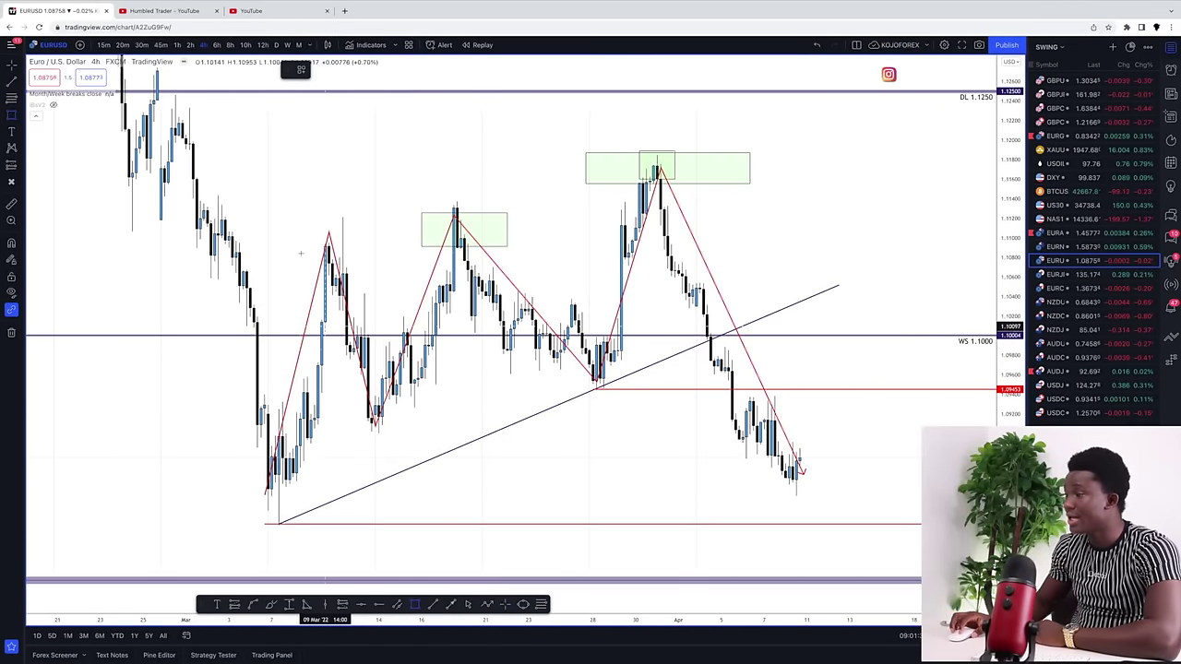
left_click_drag(299, 244, 377, 275)
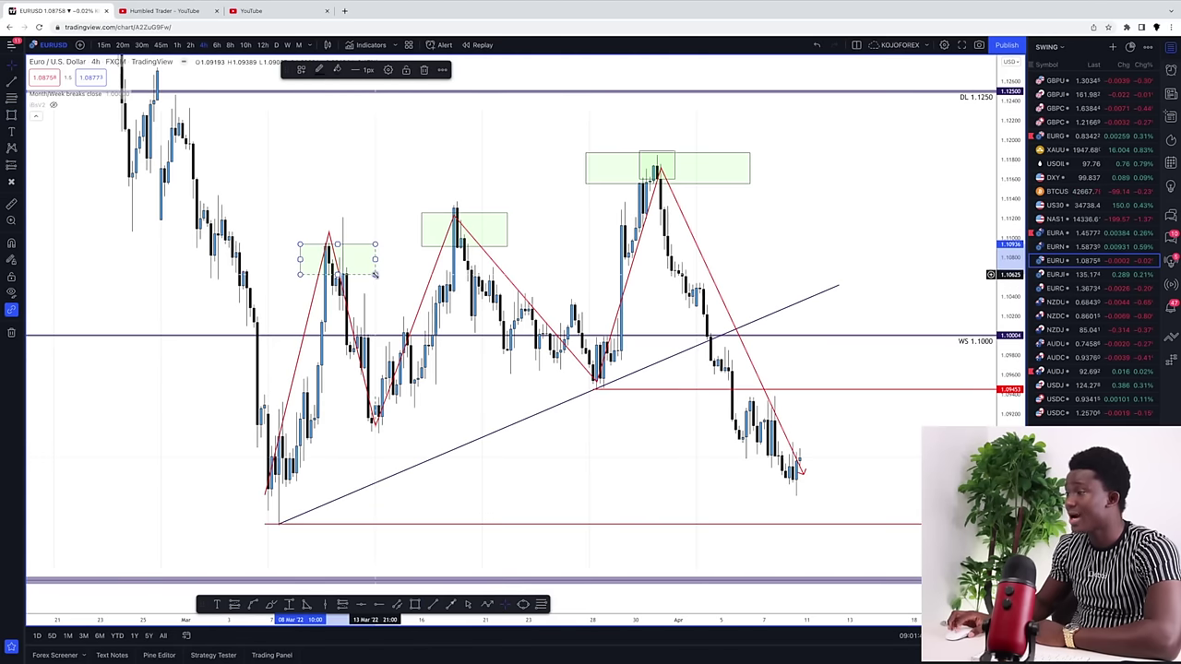
Draw a red arrow pointing down at each of the three highlighted swing highs.
left_click(343, 280)
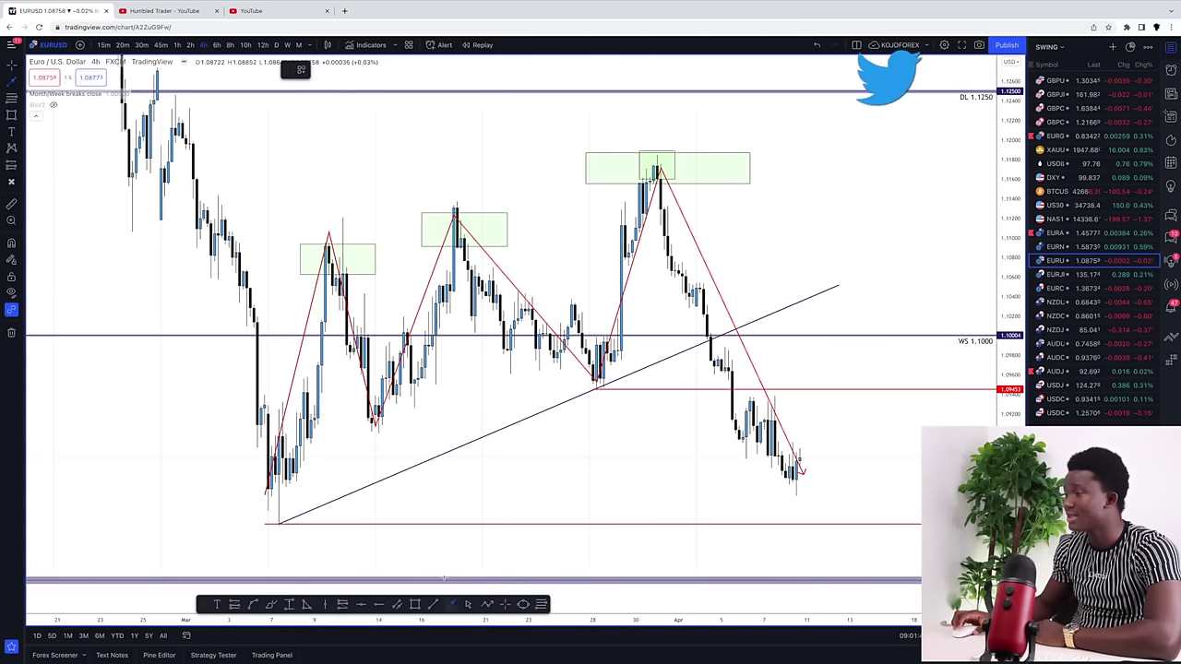
left_click_drag(283, 165, 316, 223)
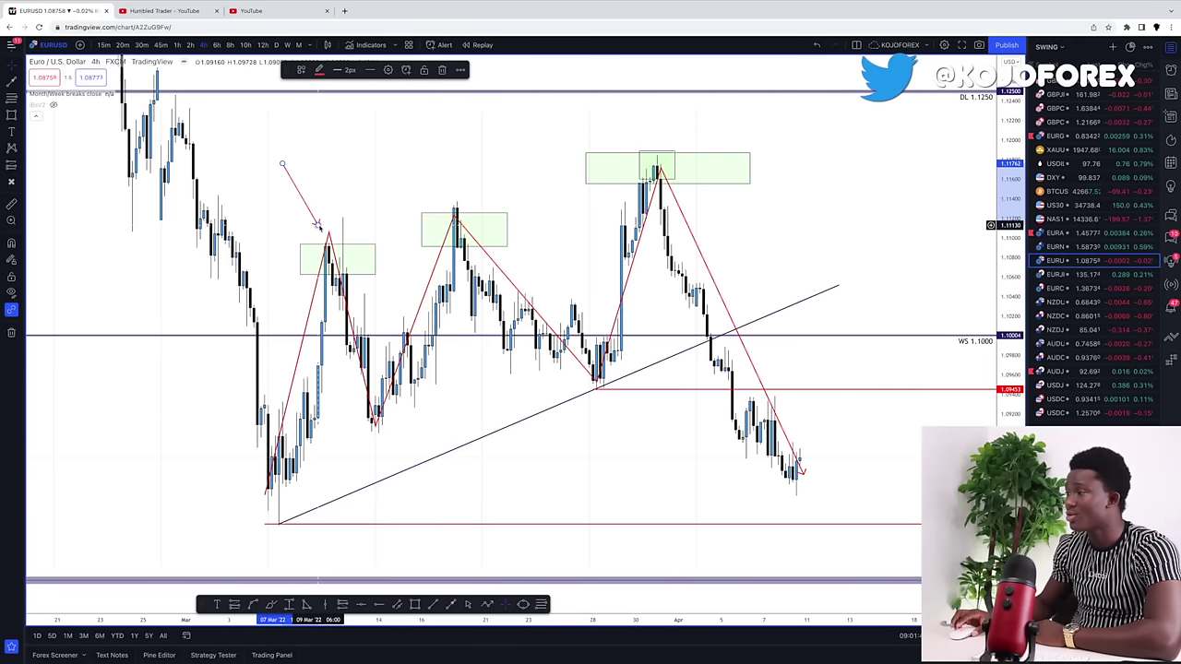
left_click(427, 193)
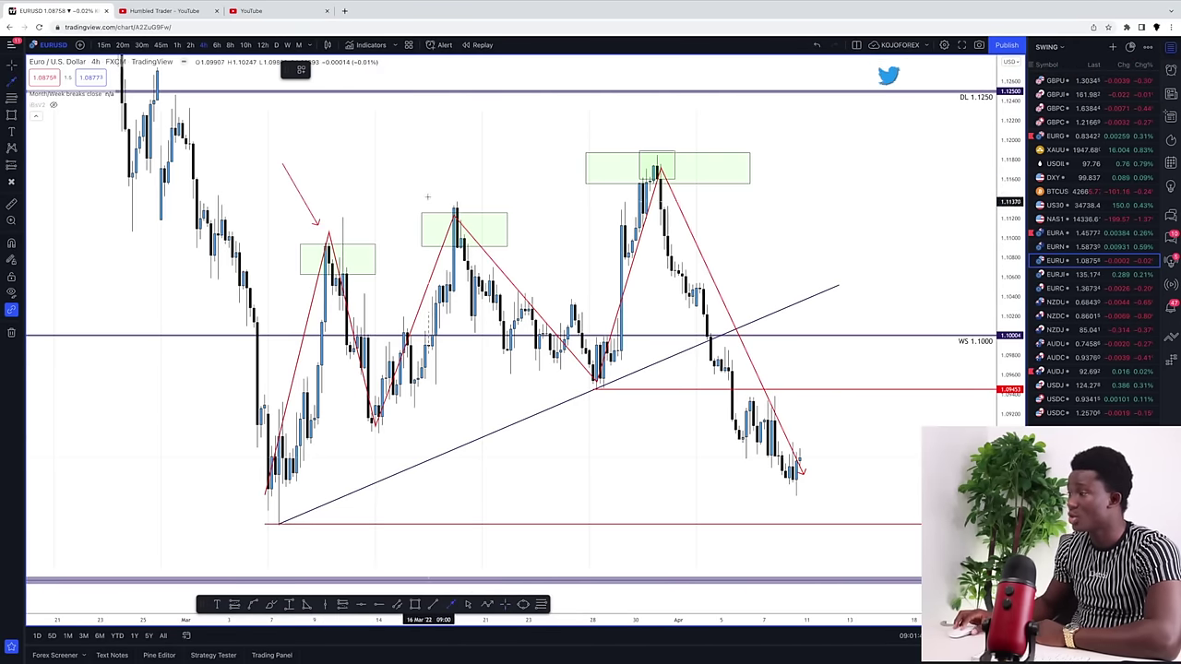
left_click_drag(410, 140, 459, 193)
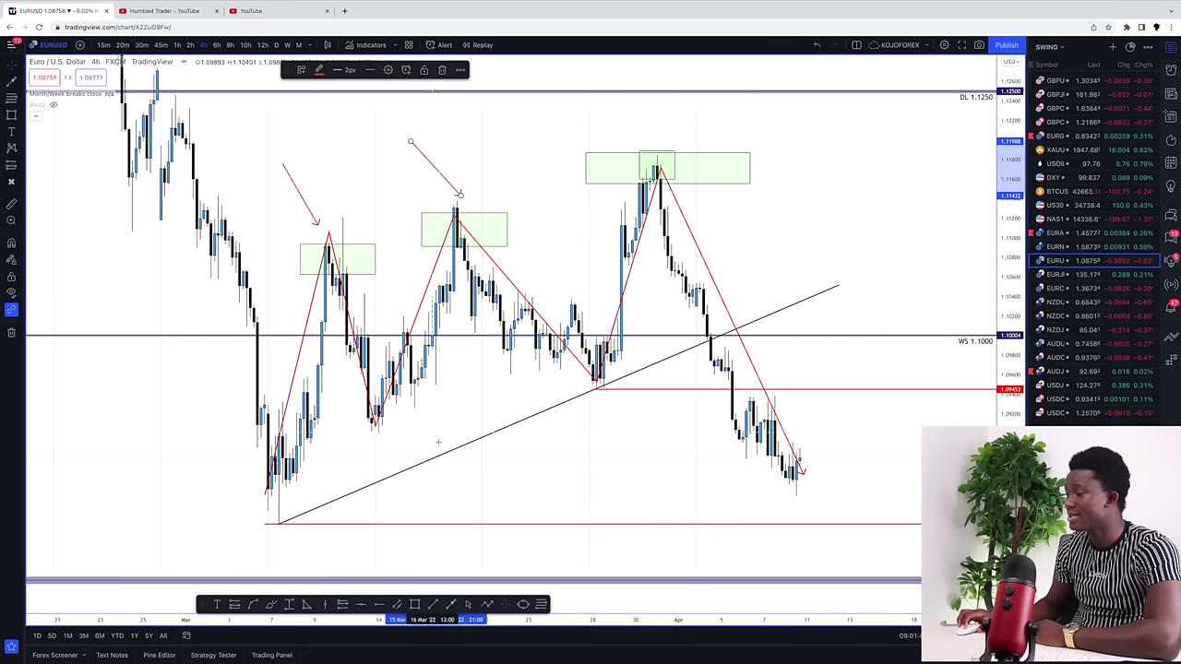
left_click(451, 605)
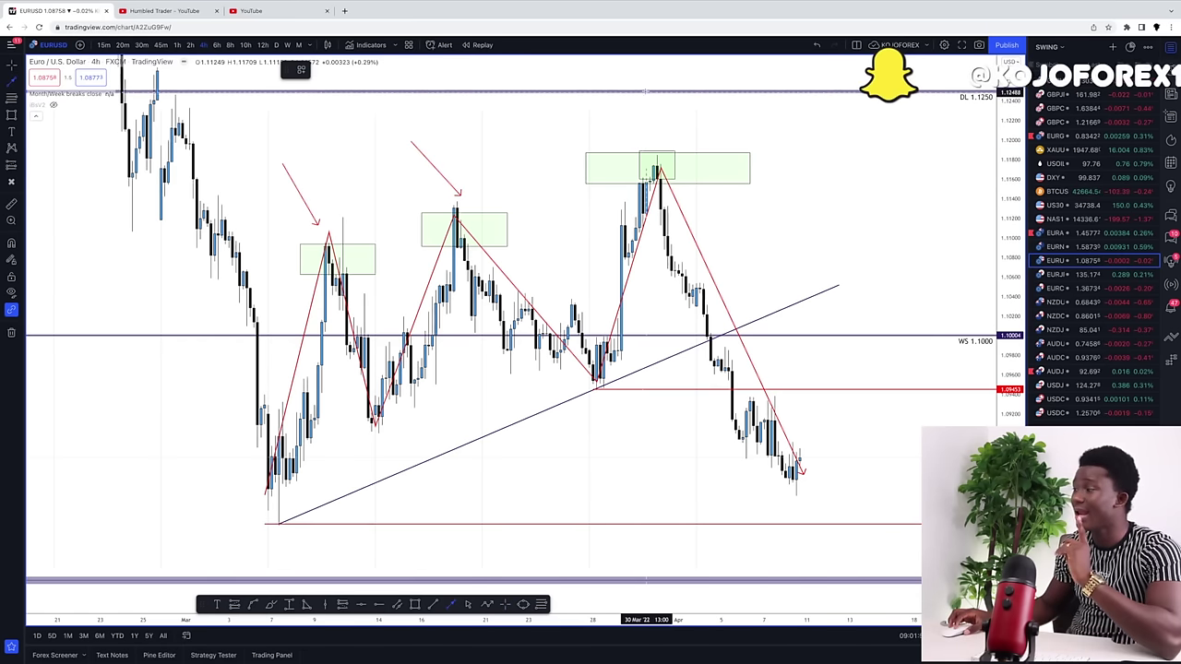
left_click_drag(613, 102, 652, 140)
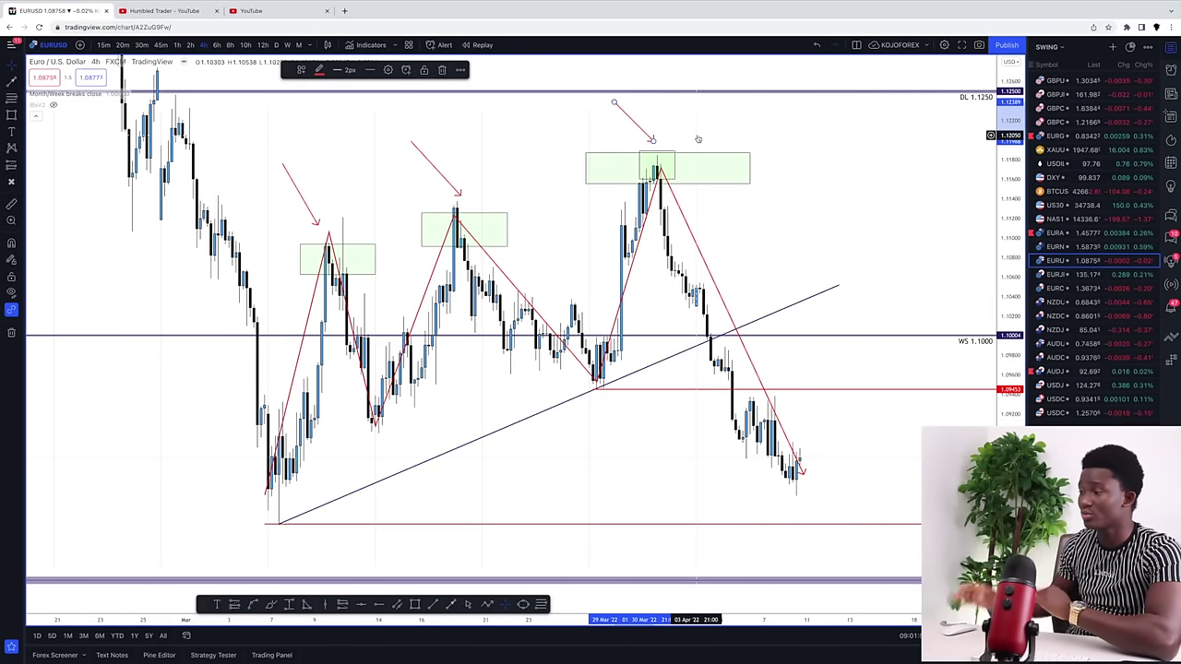
Draw rectangles over the three rising swing lows of the zigzag to highlight them as zones.
left_click(11, 116)
left_click_drag(253, 459, 332, 499)
left_click(372, 461)
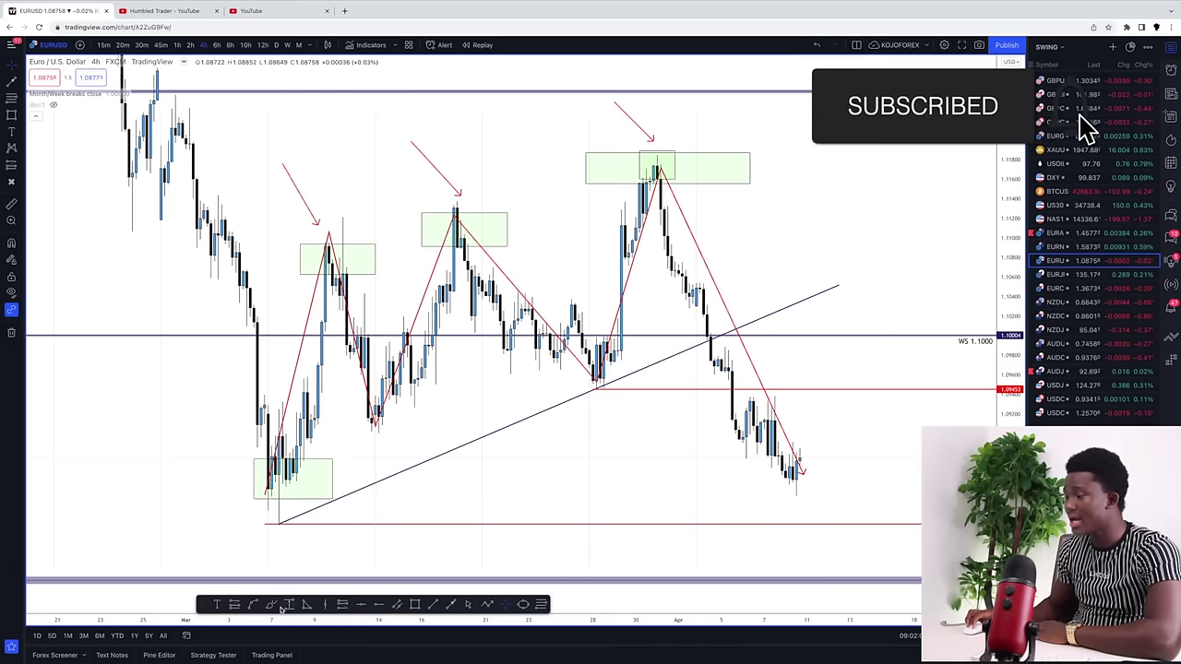
left_click(415, 605)
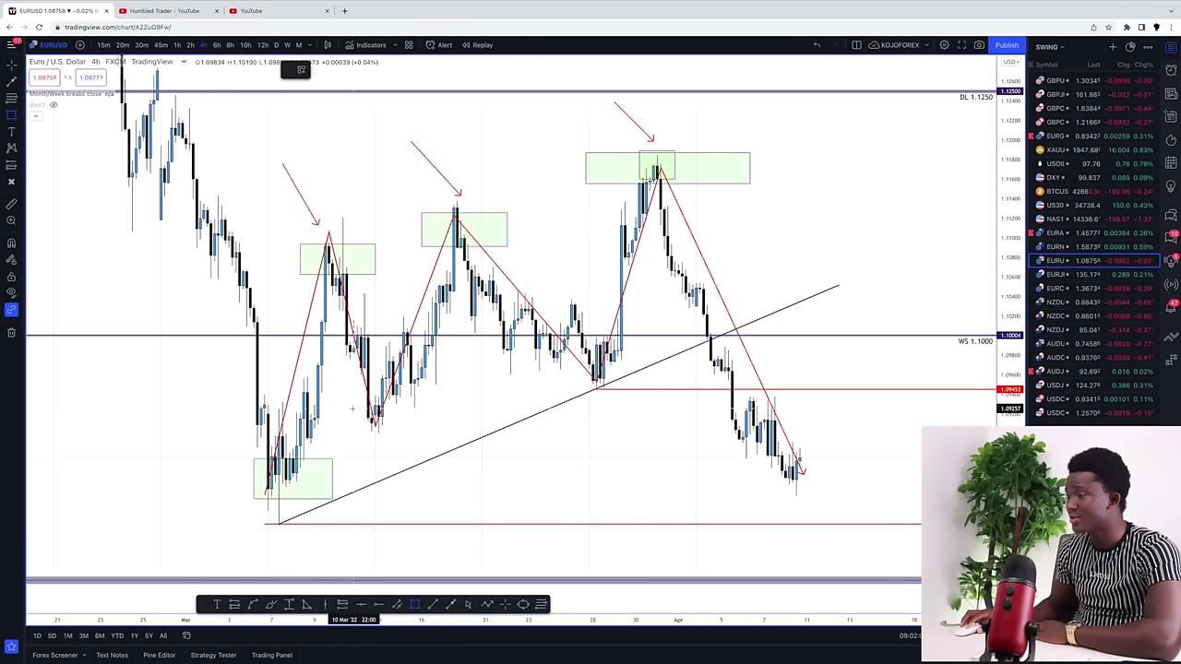
left_click_drag(353, 408, 426, 433)
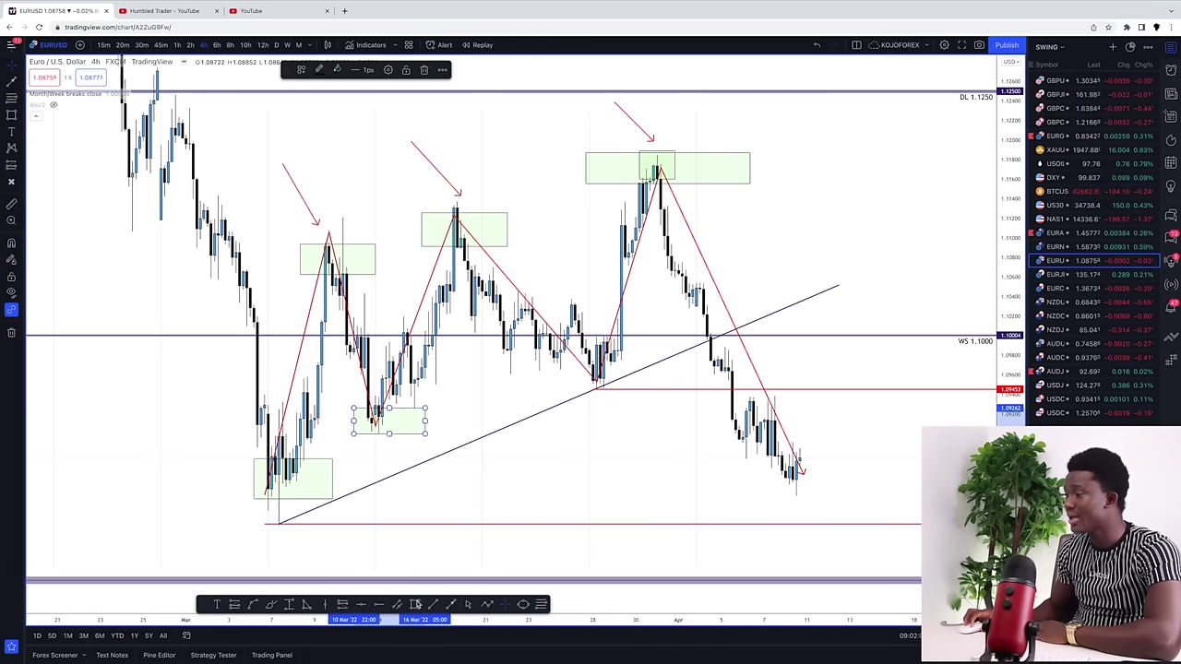
left_click(416, 604)
left_click_drag(570, 365, 637, 394)
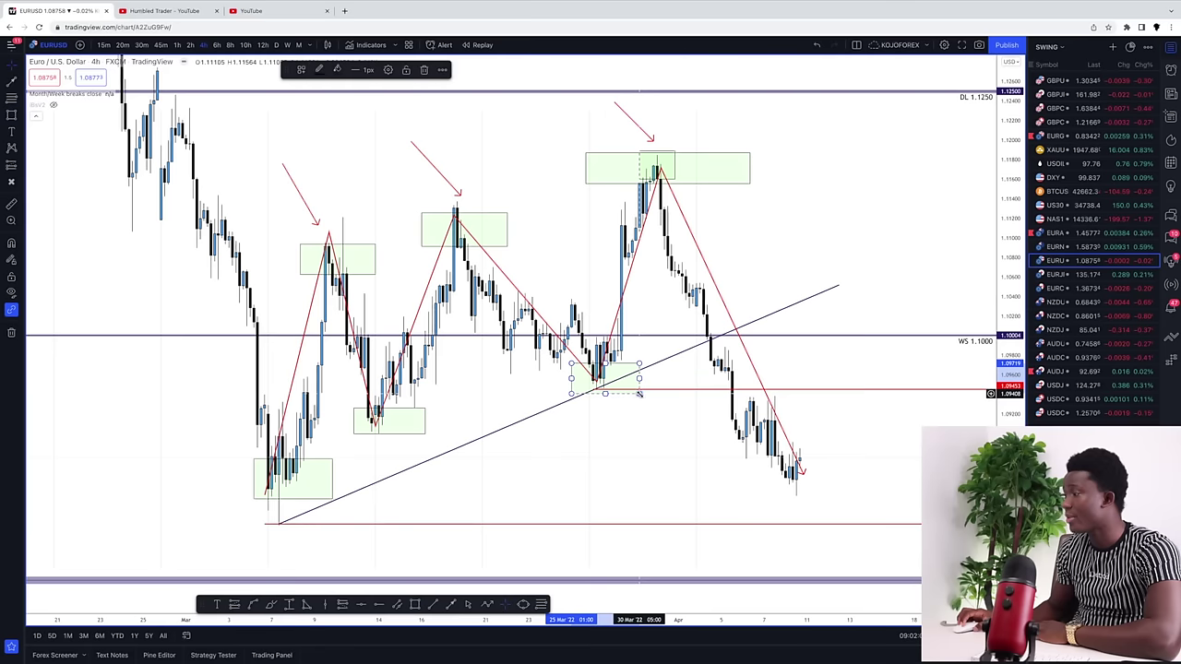
Draw a red arrow pointing up at each of the three highlighted swing lows.
left_click(451, 604)
left_click_drag(192, 539, 236, 491)
left_click(446, 604)
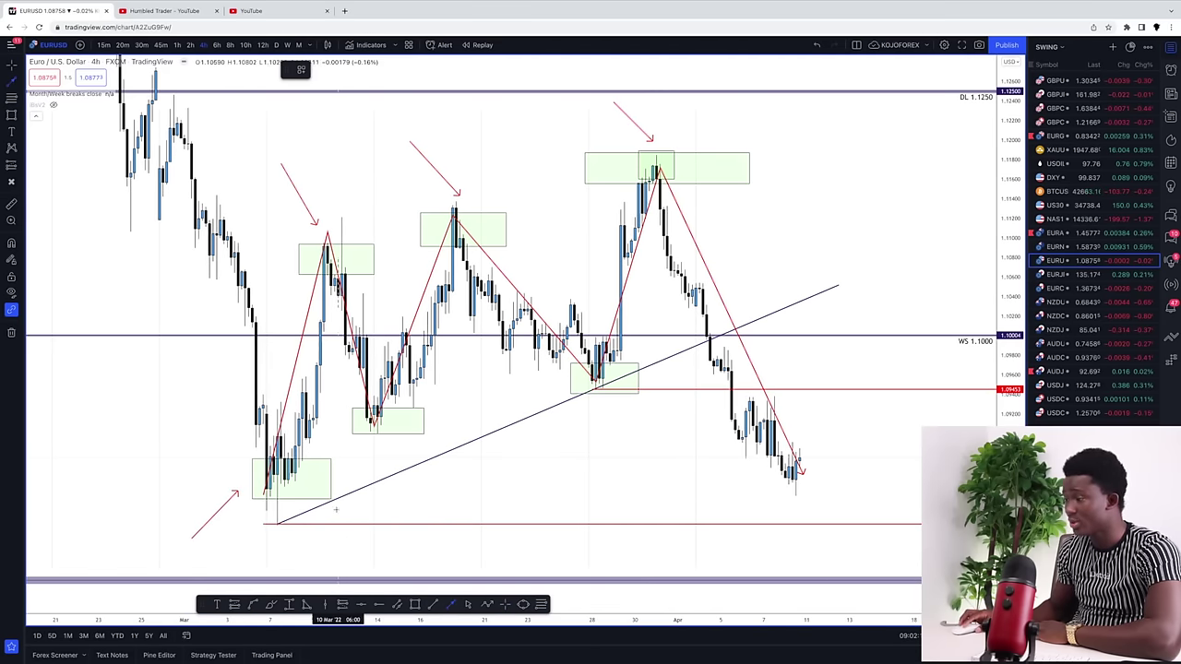
left_click_drag(345, 488, 384, 441)
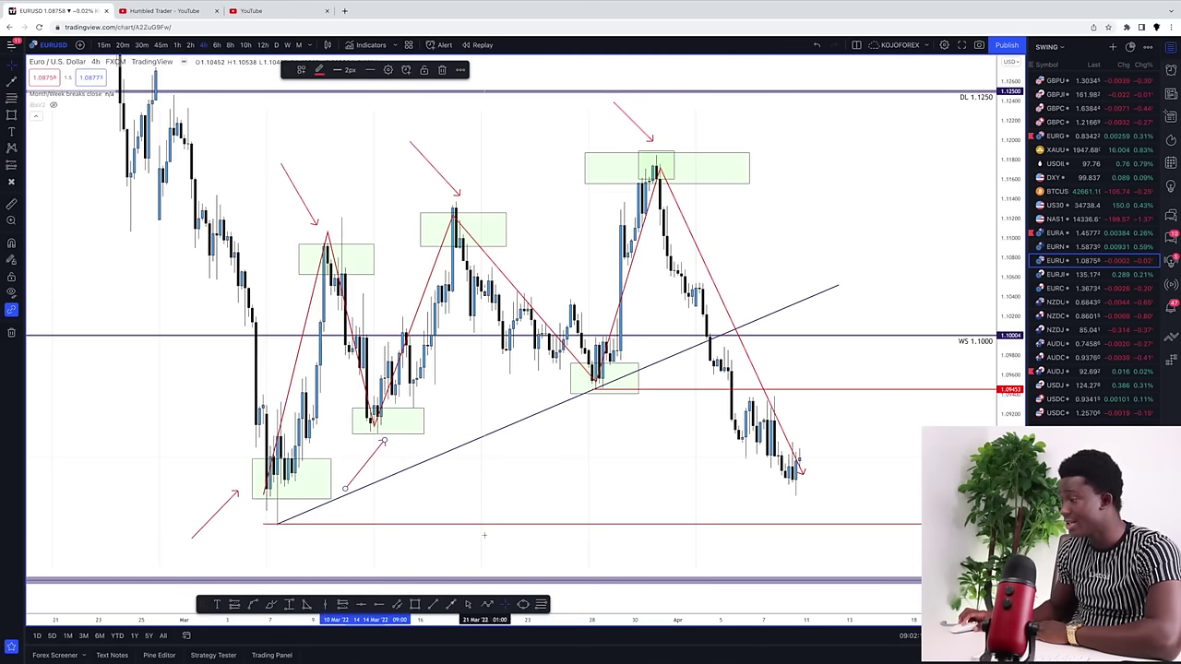
left_click(451, 604)
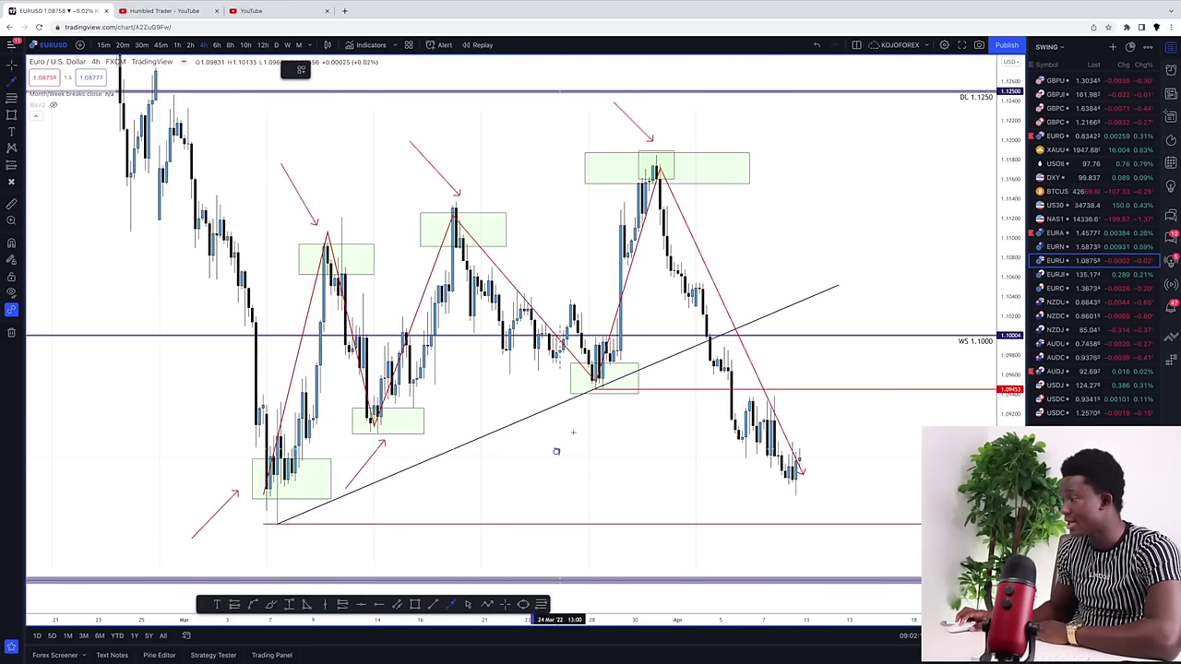
left_click_drag(557, 451, 585, 406)
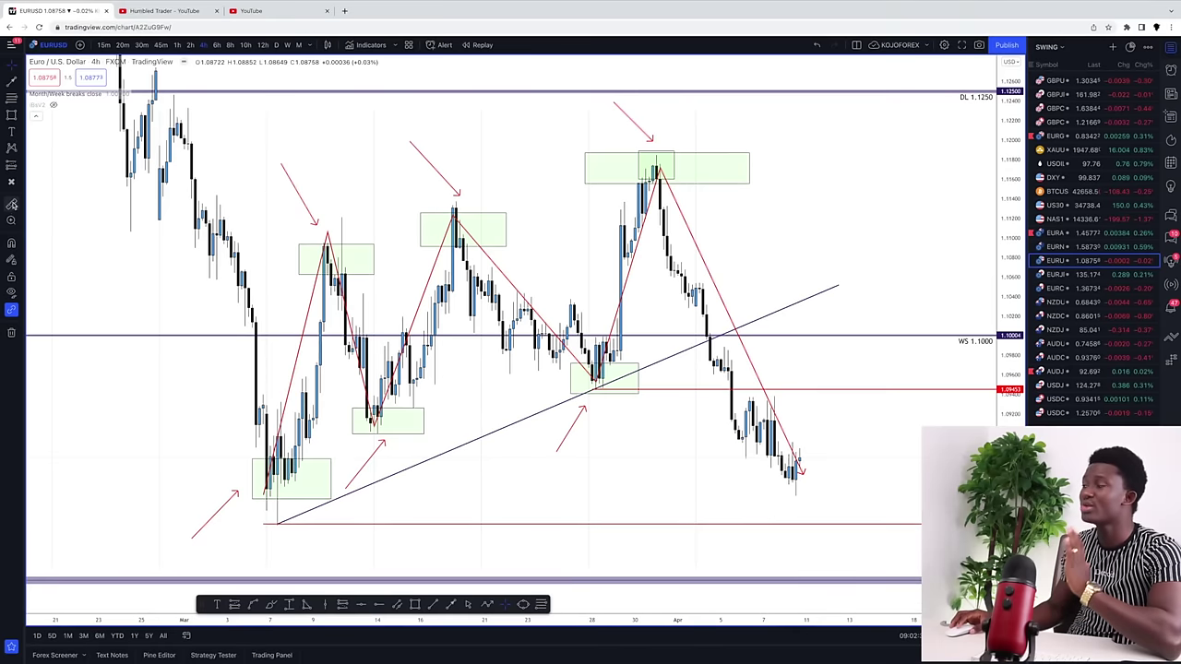
Add a text note reading "tweezer top" and "tweezer bottom" on two lines beside the highest highlighted zone.
left_click(12, 135)
left_click(773, 123)
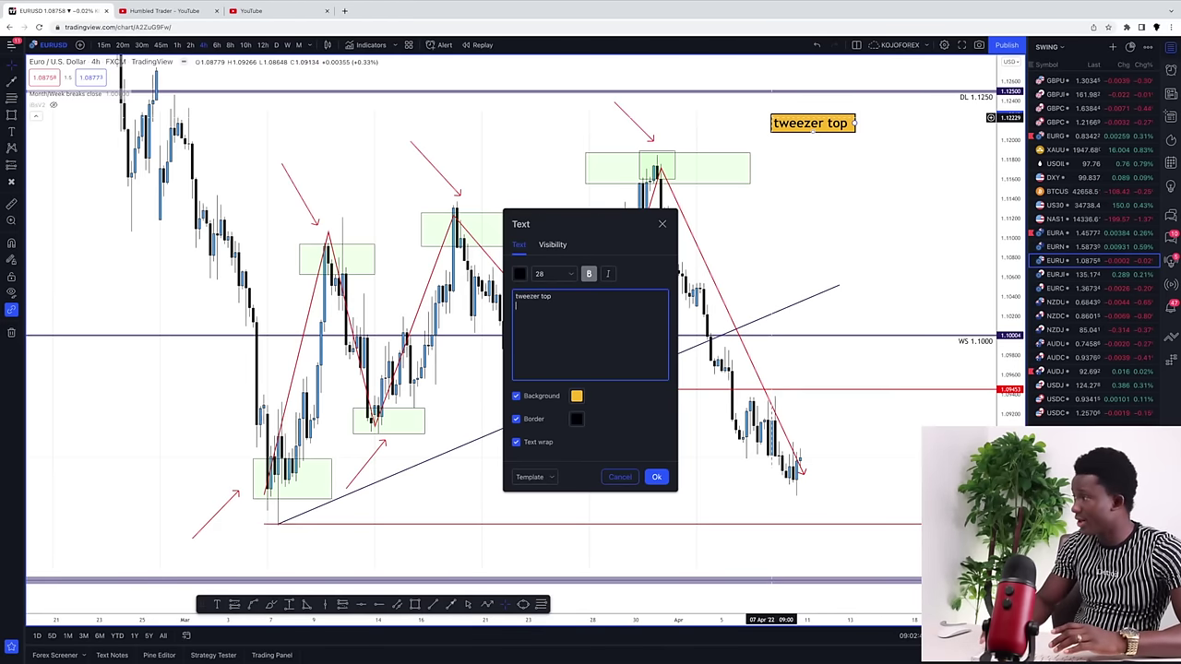
type("tweezer")
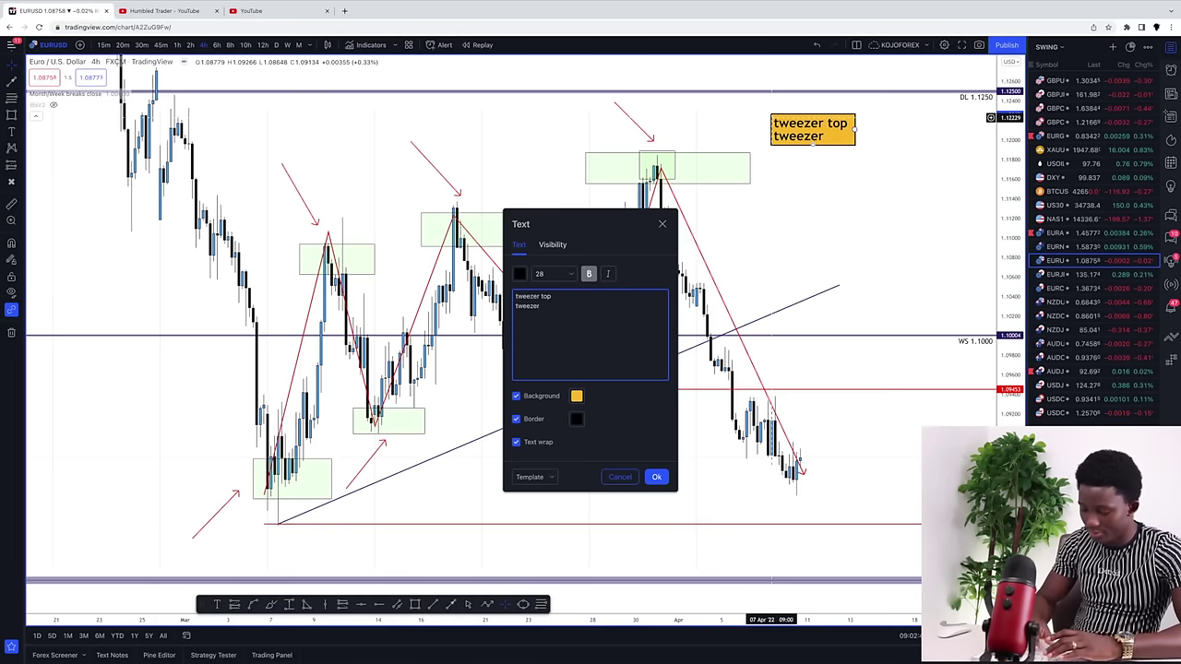
type(" top tweezer bottom")
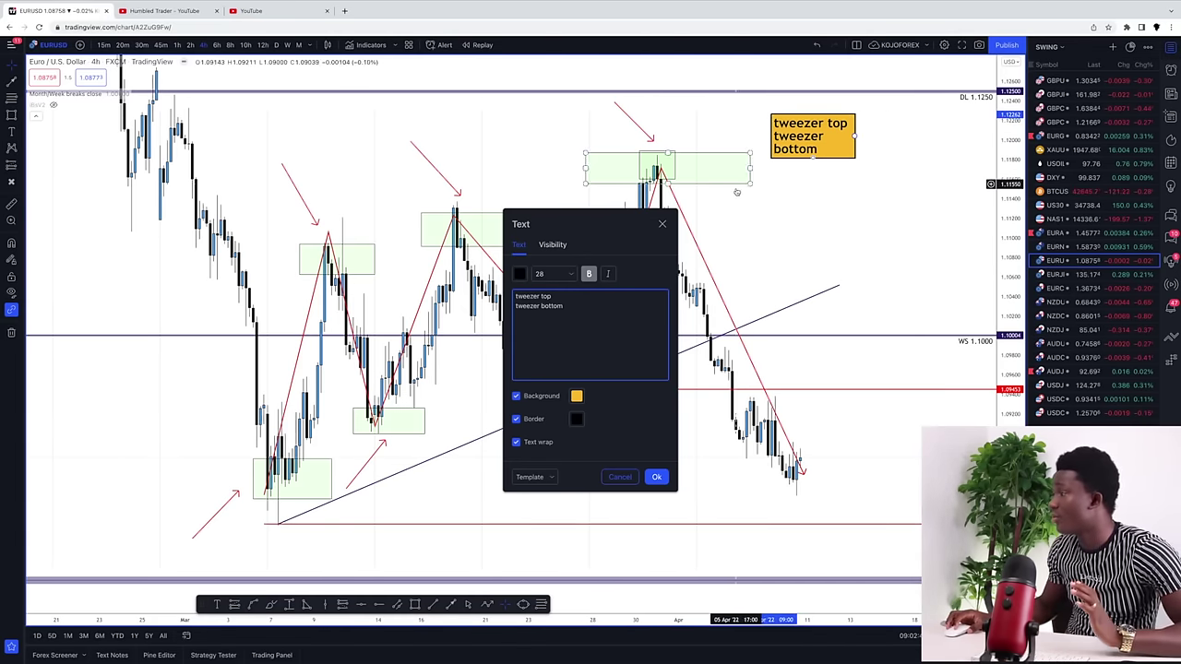
scroll(736, 192, "up", 2)
left_click_drag(754, 203, 763, 199)
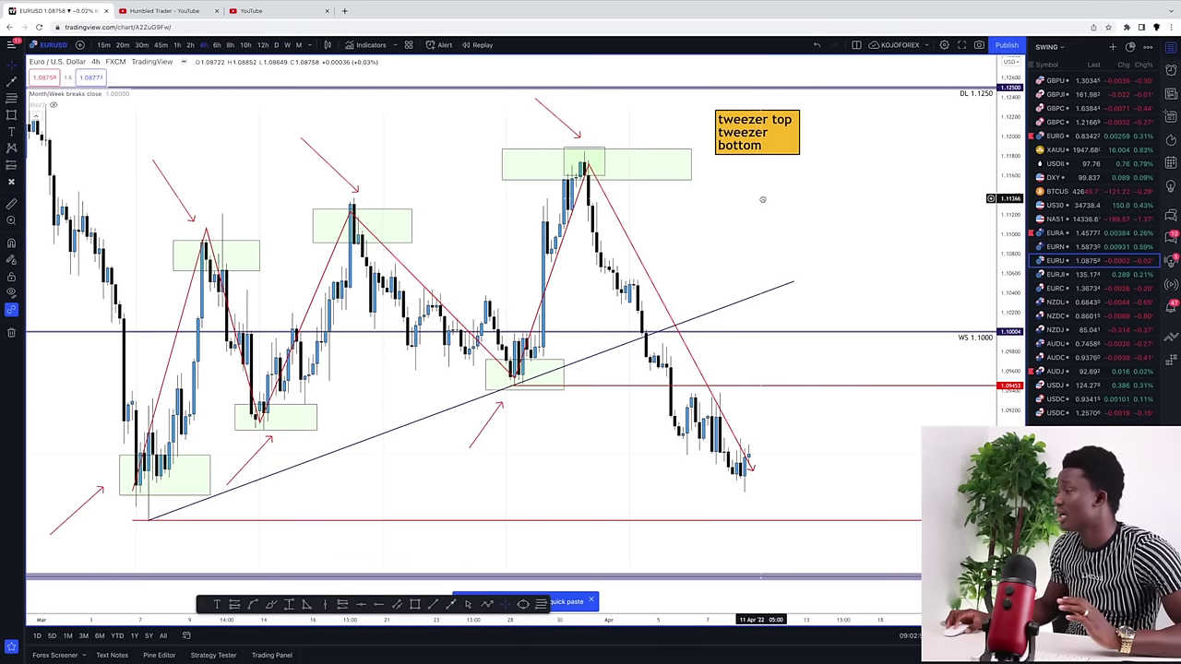
Switch the chart to AUDJPY and bring up the highlighted mid-March zone at the 85.000 level.
left_click(1079, 372)
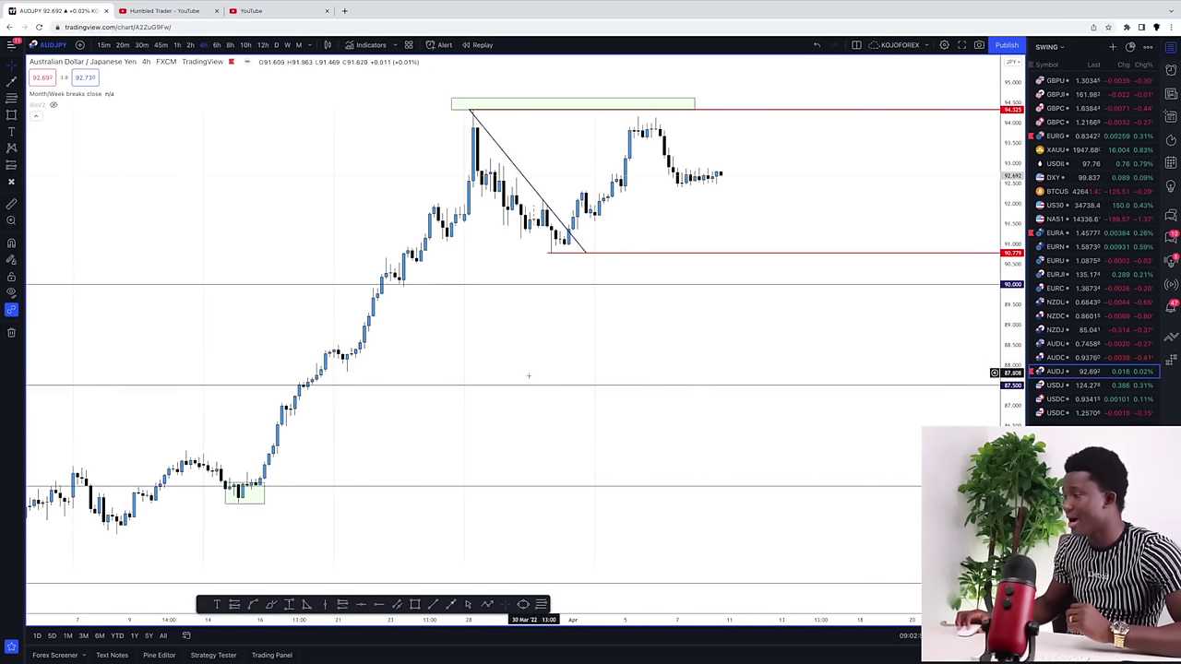
left_click_drag(495, 342, 773, 342)
scroll(774, 341, "up", 1)
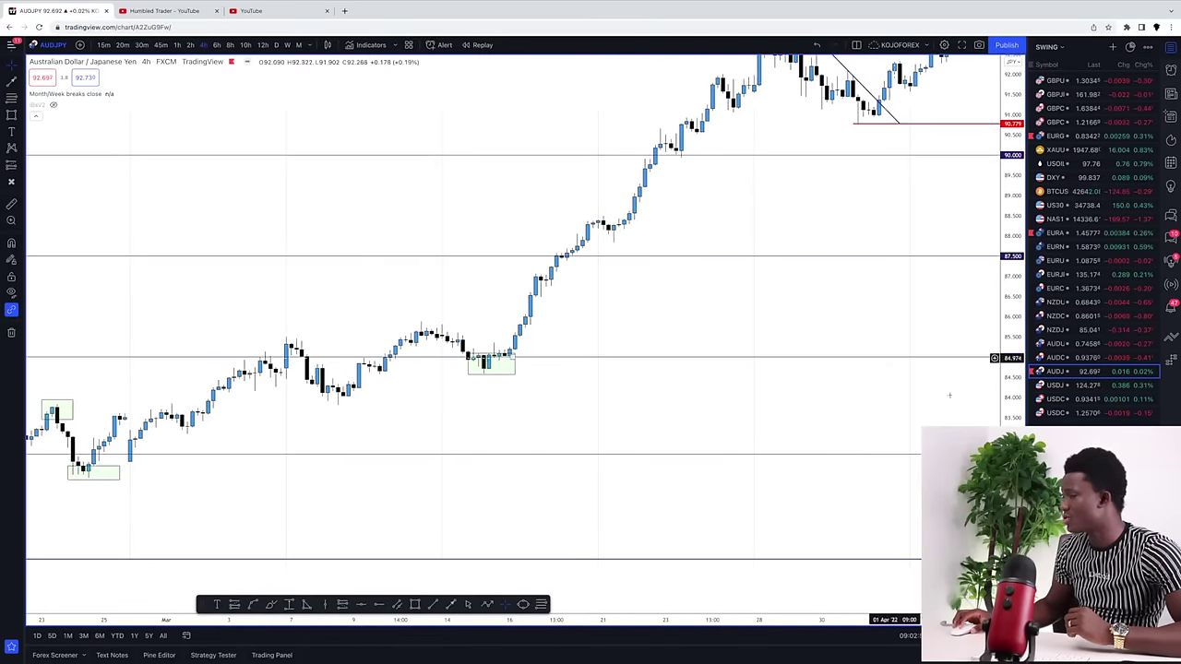
left_click_drag(1010, 399, 1010, 216)
left_click_drag(517, 314, 837, 278)
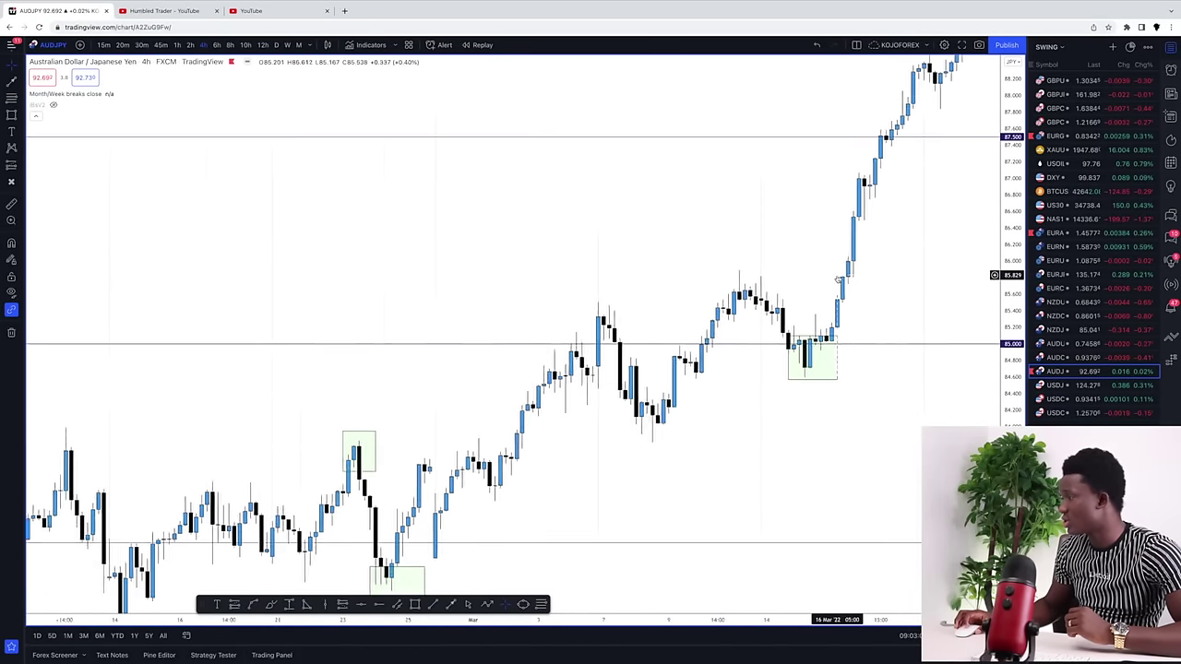
scroll(837, 276, "up", 4)
left_click_drag(1015, 422, 1016, 291)
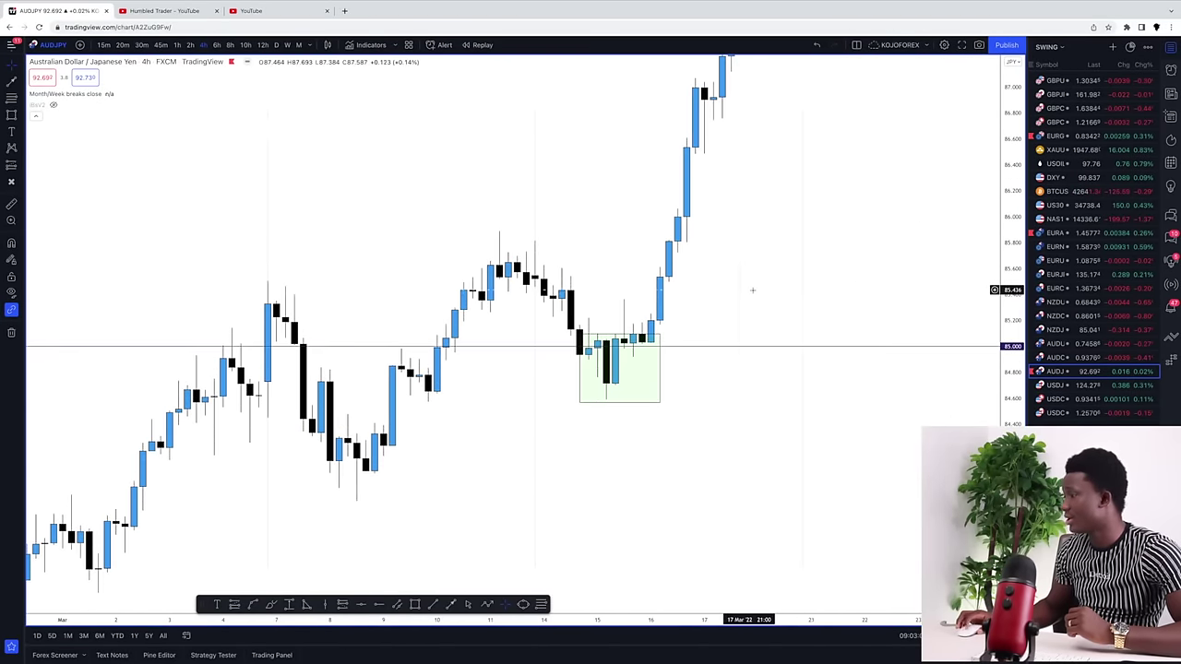
Circle the adjacent black and blue candles with matching lows inside the 85.000 zone using a freehand brush stroke.
scroll(751, 289, "up", 2)
left_click_drag(682, 282, 888, 256)
scroll(888, 255, "up", 2)
left_click_drag(1004, 413, 1004, 251)
left_click_drag(846, 247, 805, 298)
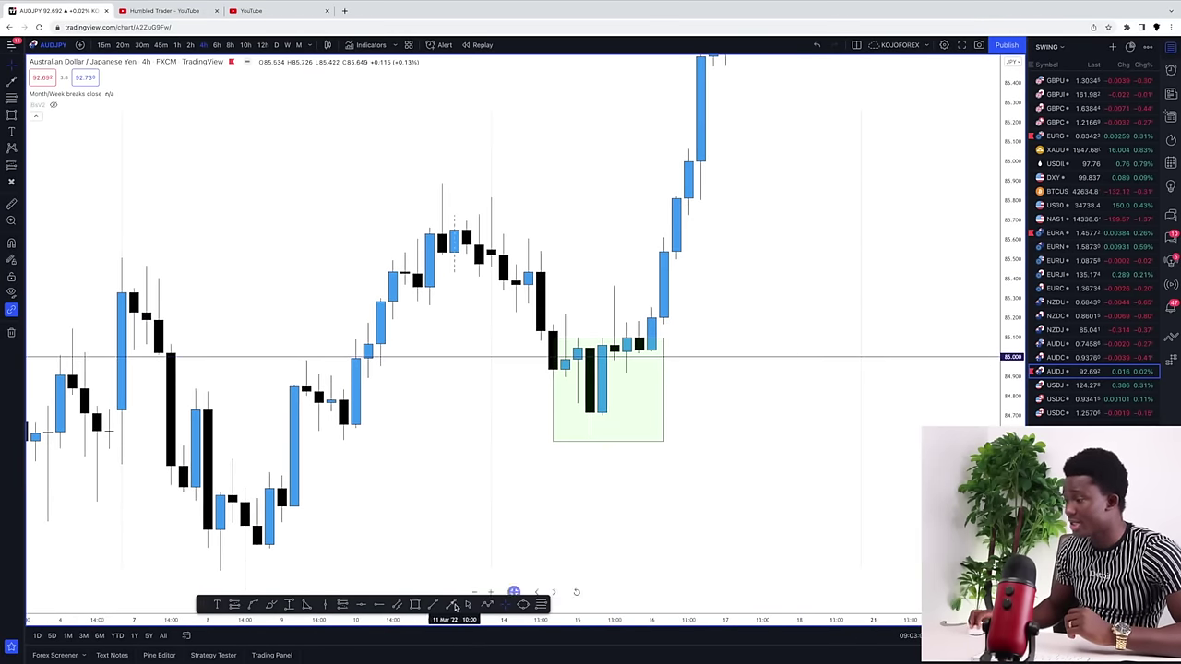
scroll(348, 593, "up", 1)
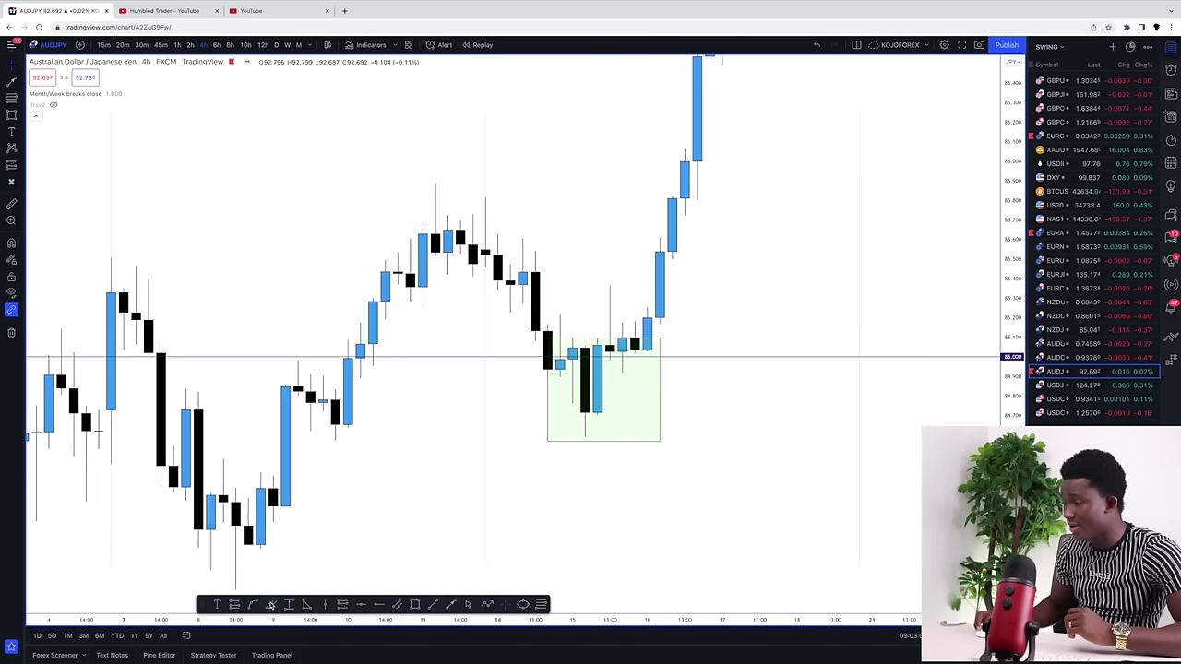
mouse_move(608, 346)
left_mouse_down()
mouse_move(581, 342)
mouse_move(555, 403)
mouse_move(579, 422)
mouse_move(626, 389)
left_mouse_up()
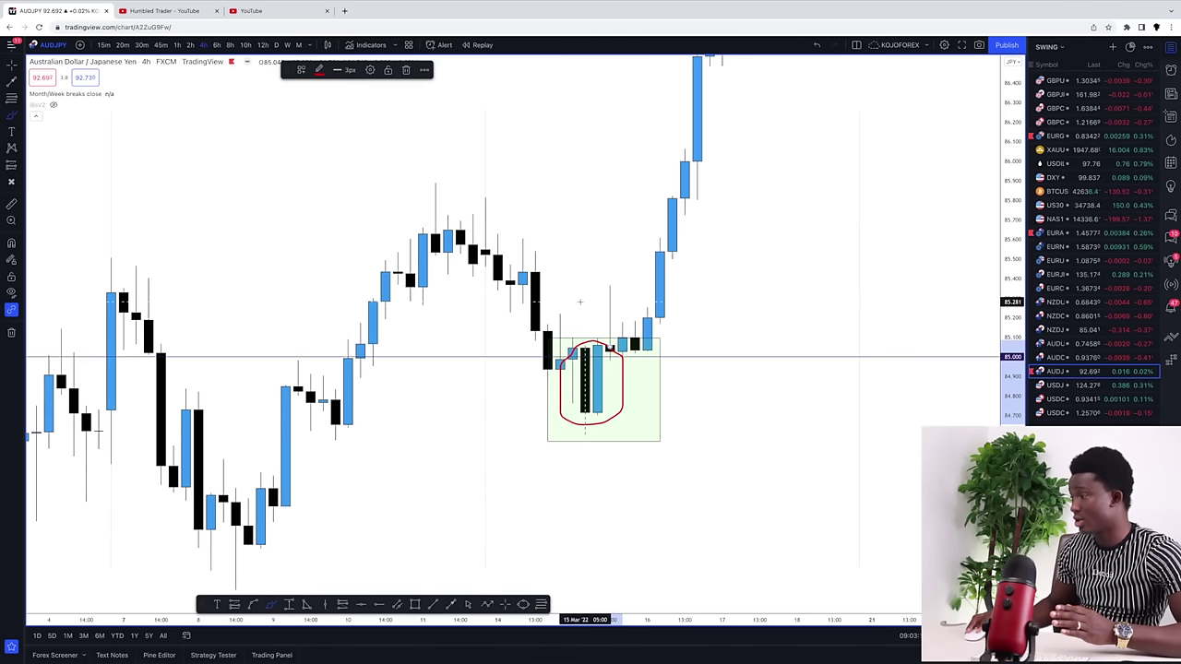
Sketch freehand brush strokes above and around the mid-March 85.000 zone and along the decline from the preceding swing high.
left_click_drag(572, 304, 581, 333)
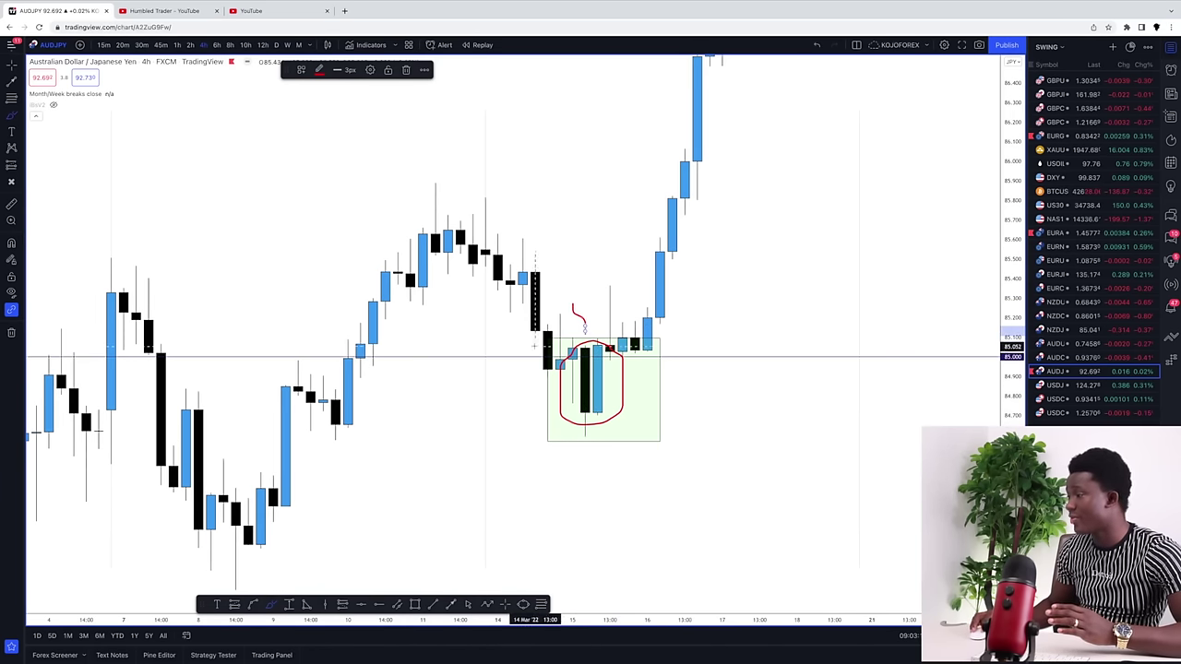
mouse_move(524, 343)
left_mouse_down()
mouse_move(696, 350)
mouse_move(696, 452)
mouse_move(547, 452)
left_mouse_up()
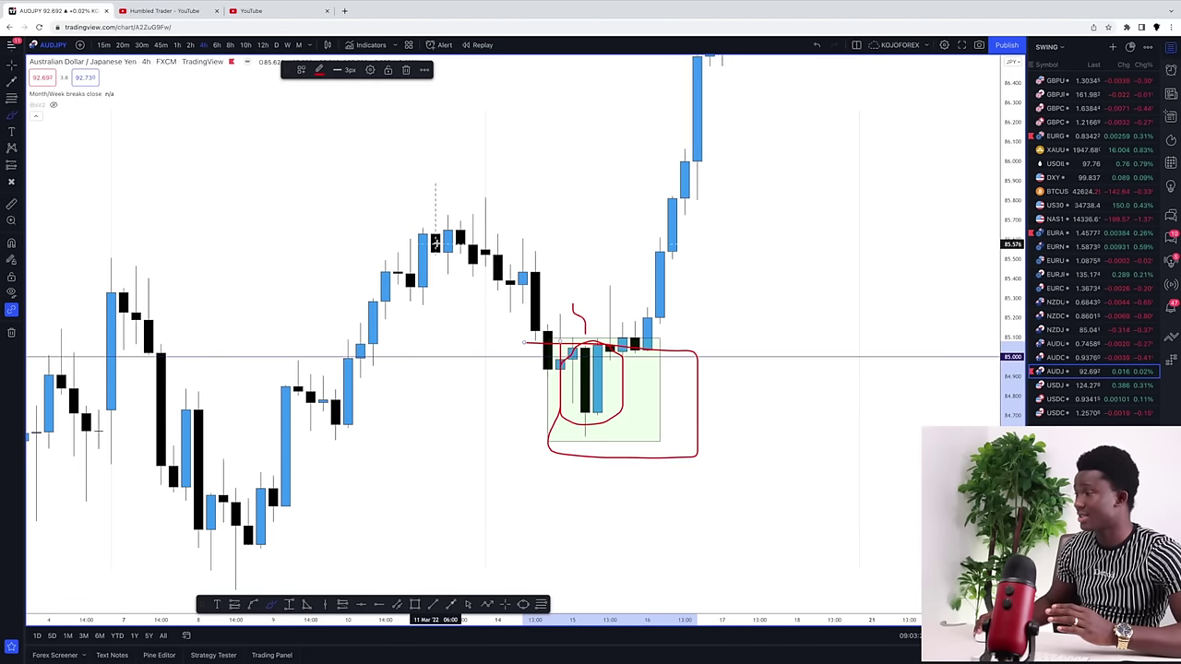
mouse_move(434, 237)
left_mouse_down()
mouse_move(512, 384)
mouse_move(500, 387)
mouse_move(513, 406)
mouse_move(522, 393)
left_mouse_up()
Box the 10 February swing high with a rectangle from about 83.91 to 83.18 and draw a red arrow rising into it.
mouse_move(660, 384)
left_mouse_down()
mouse_move(765, 190)
mouse_move(773, 210)
left_mouse_up()
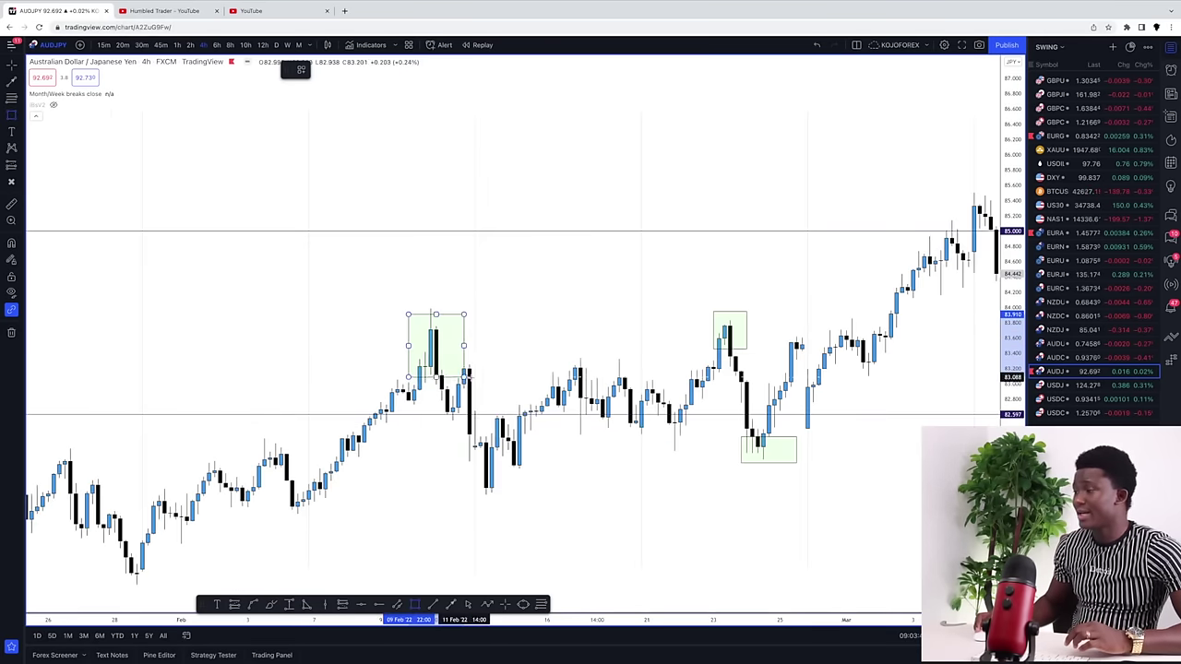
left_click(420, 370)
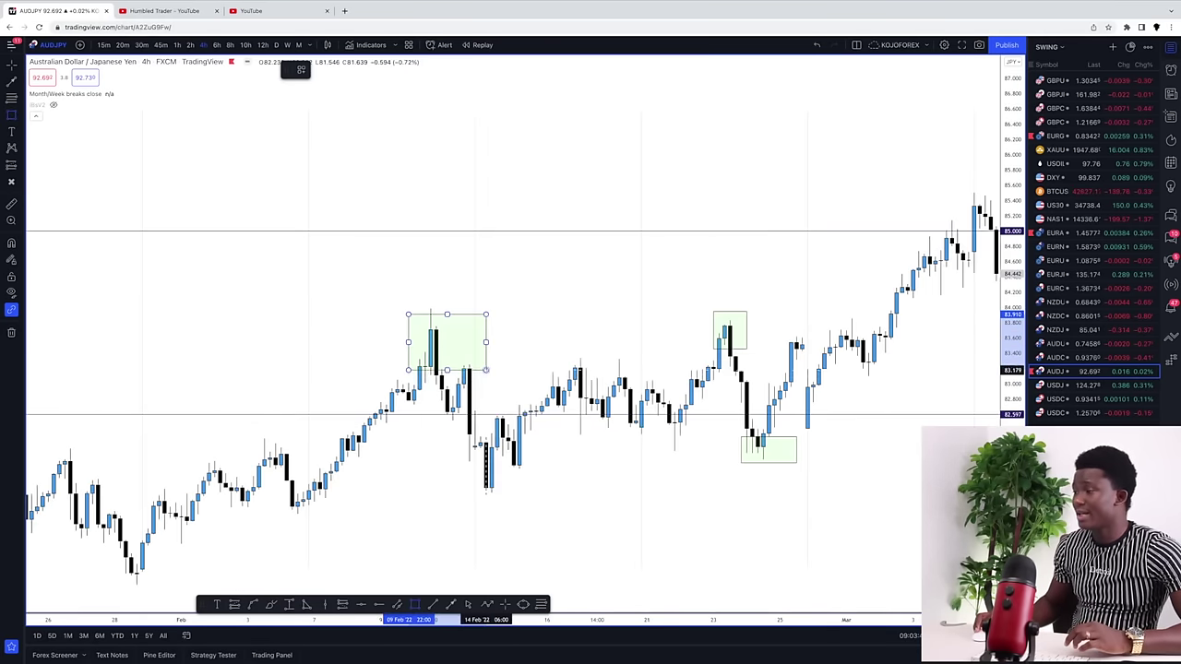
left_click(508, 326)
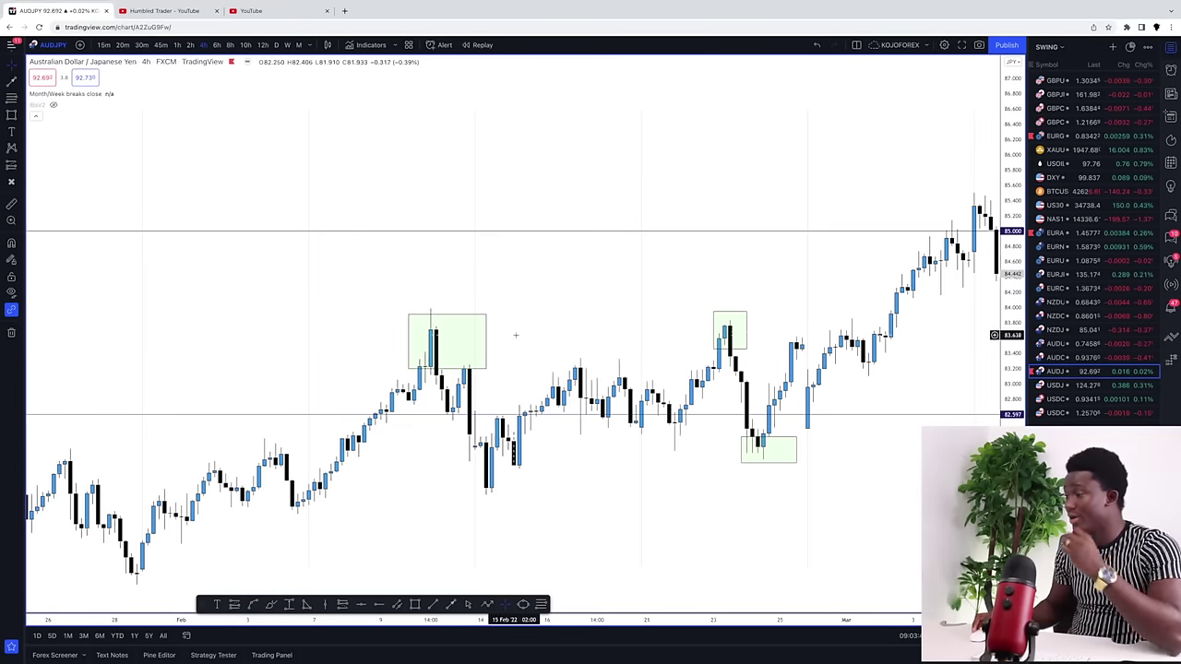
left_click_drag(515, 335, 538, 300)
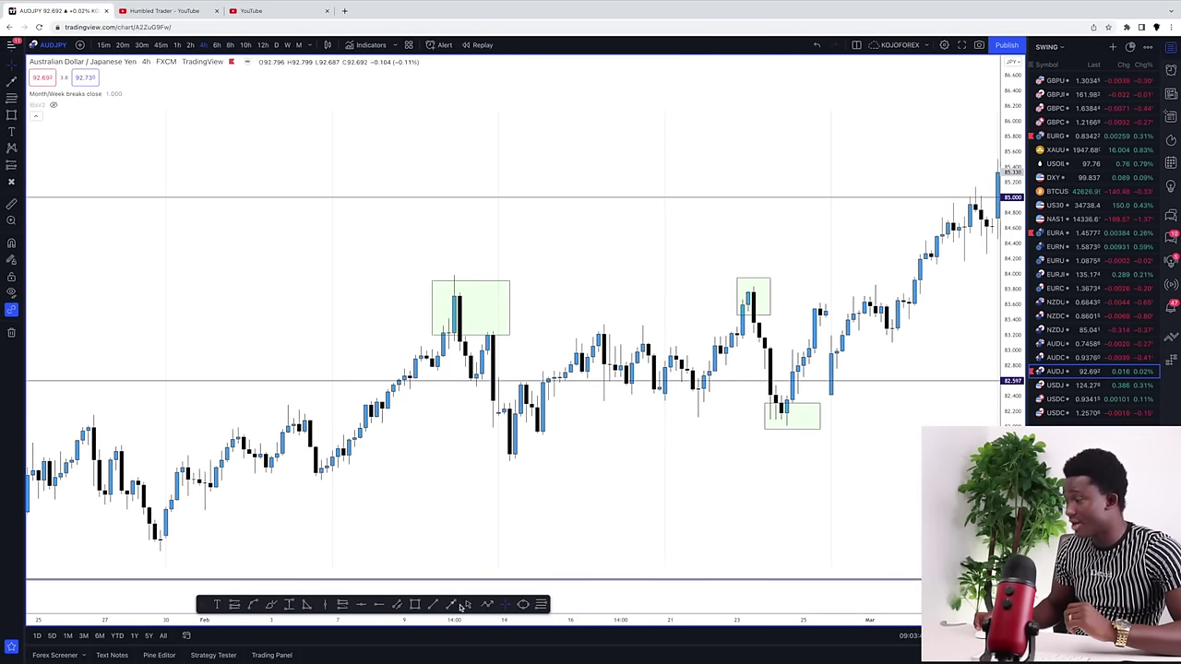
left_click(305, 506)
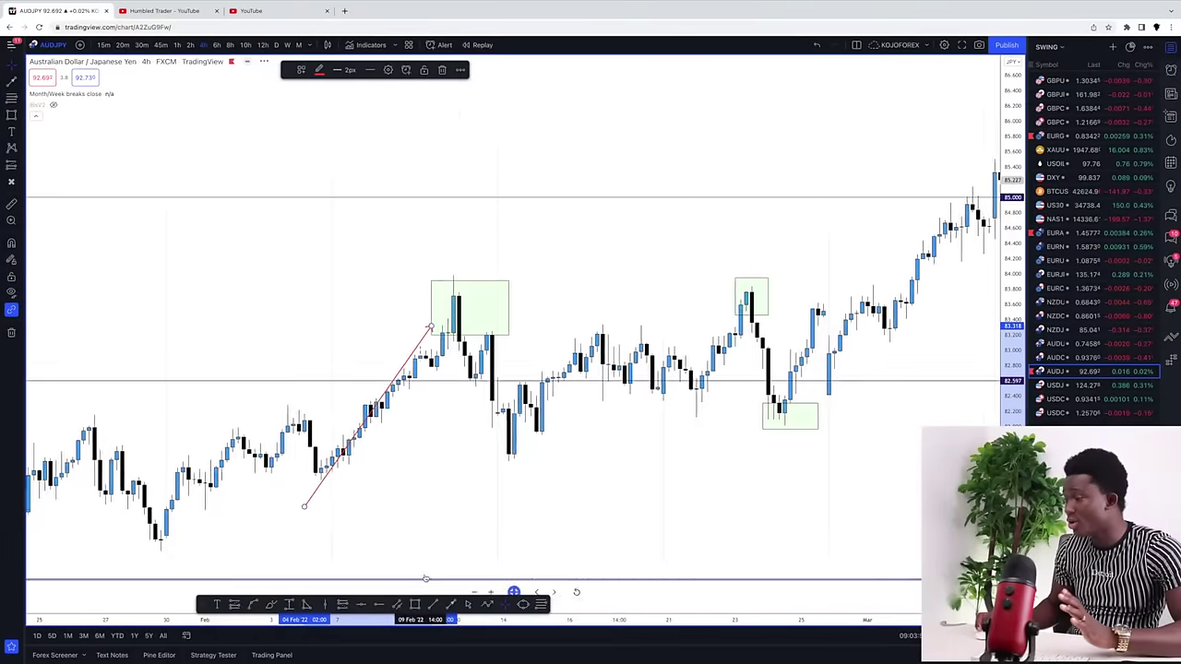
Circle the paired candles at the 10 February high with the brush and draw a red arrow down to the mid-February low.
left_click(272, 606)
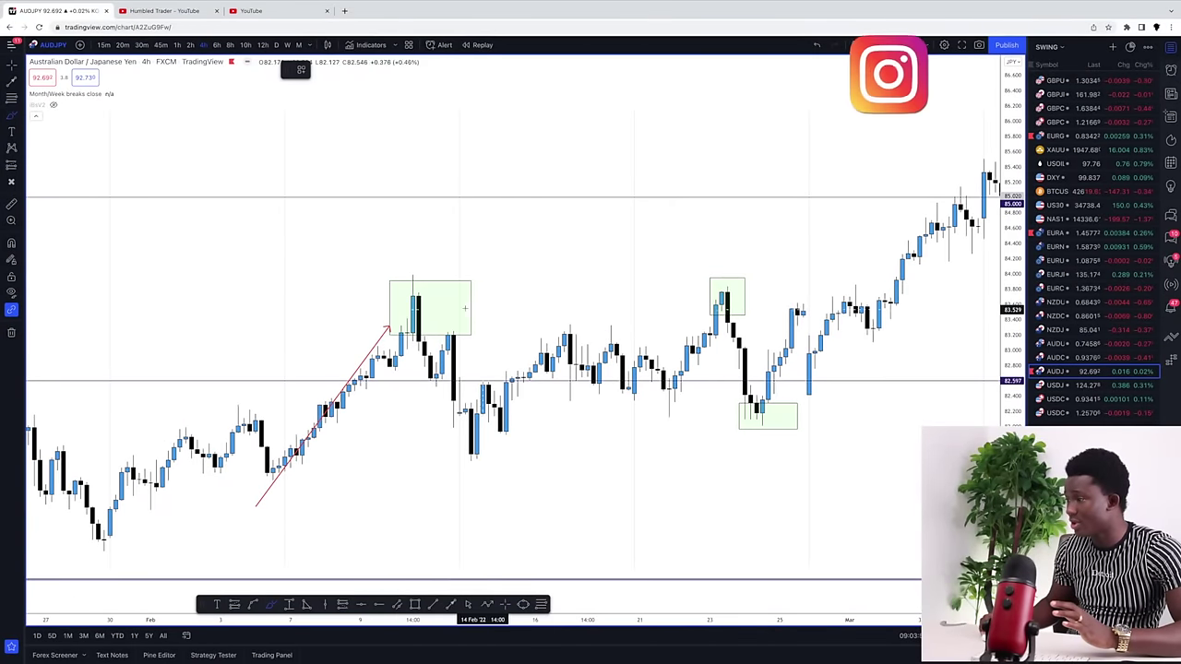
mouse_move(436, 289)
left_mouse_down()
mouse_move(395, 291)
mouse_move(391, 327)
mouse_move(411, 341)
mouse_move(438, 332)
mouse_move(436, 288)
left_mouse_up()
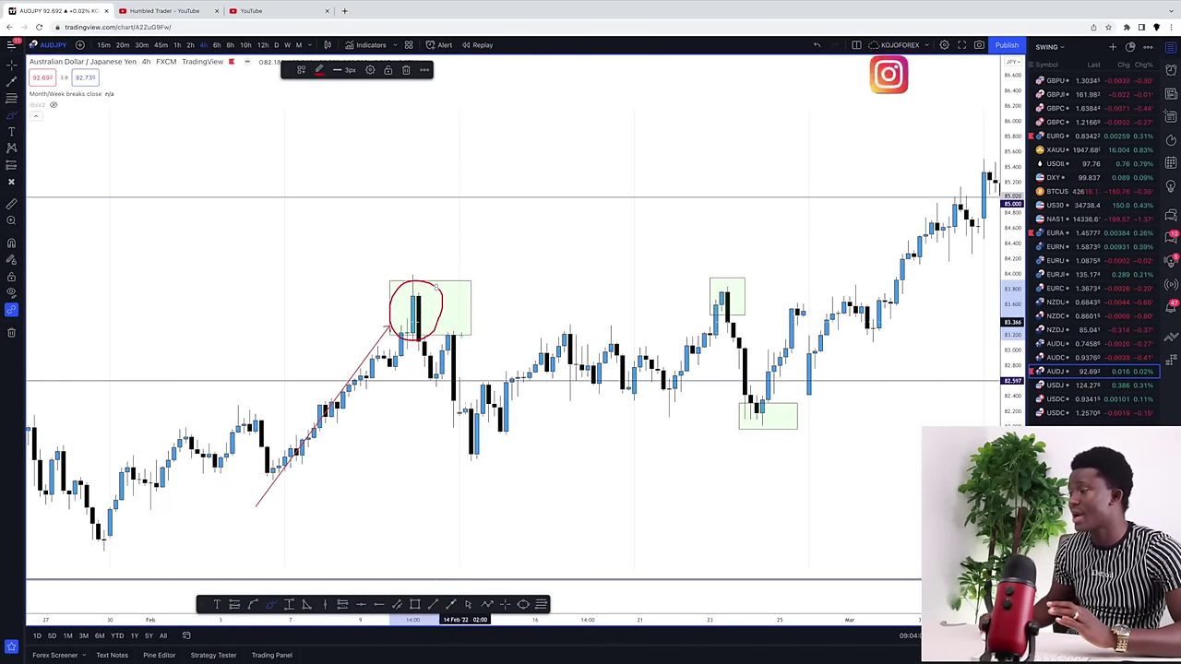
left_click(450, 604)
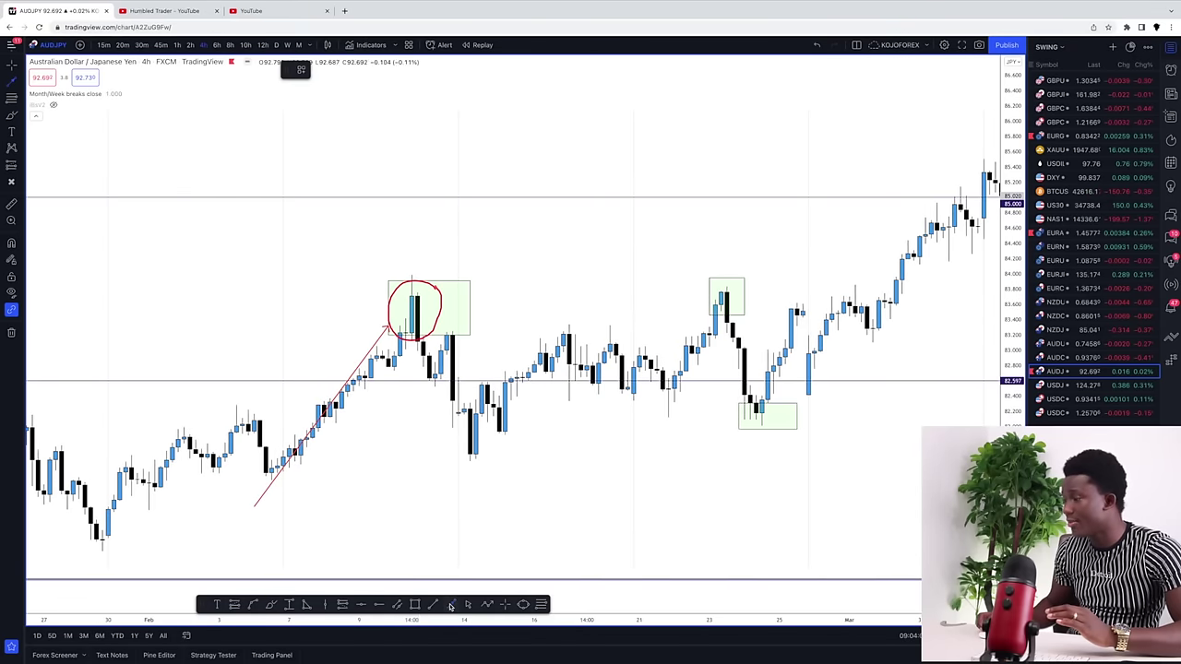
left_click_drag(420, 348, 457, 452)
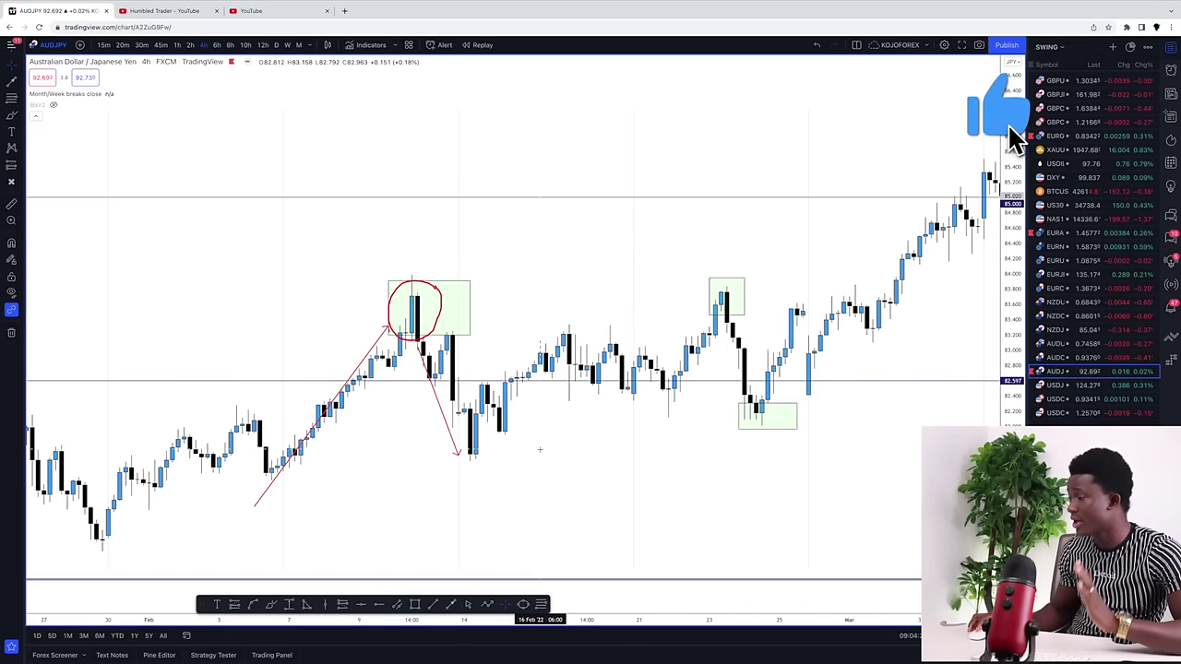
Draw a red arrow falling from the highlighted late-February swing high to the highlighted low zone below it.
scroll(540, 449, "up", 1)
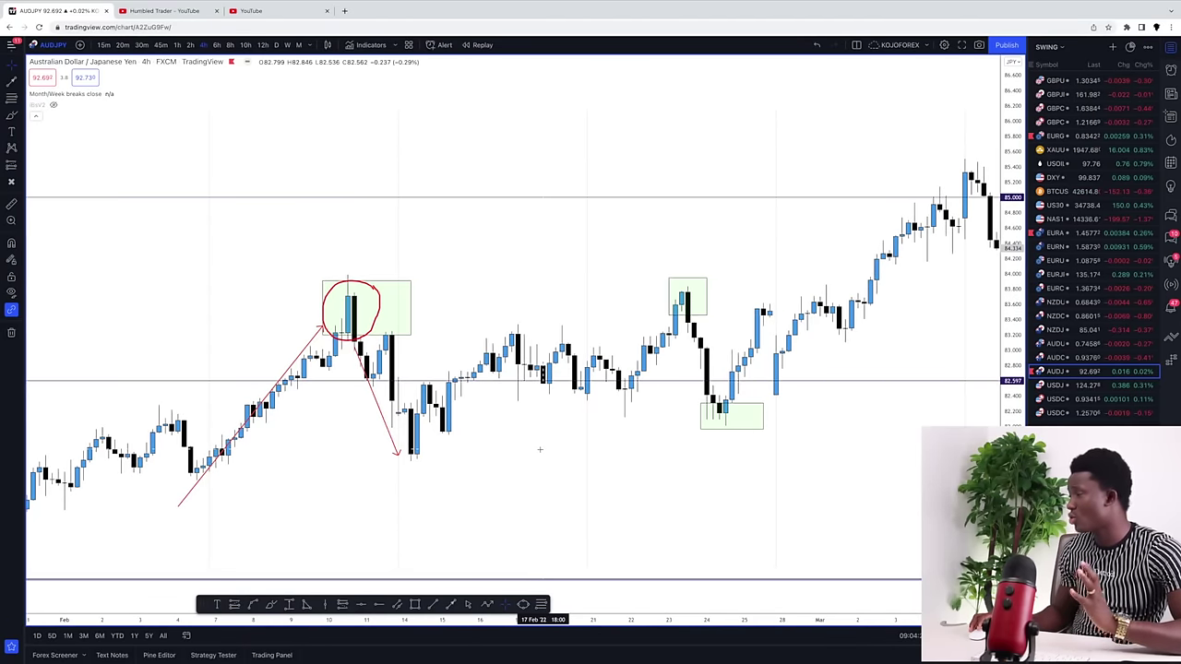
scroll(540, 450, "down", 2)
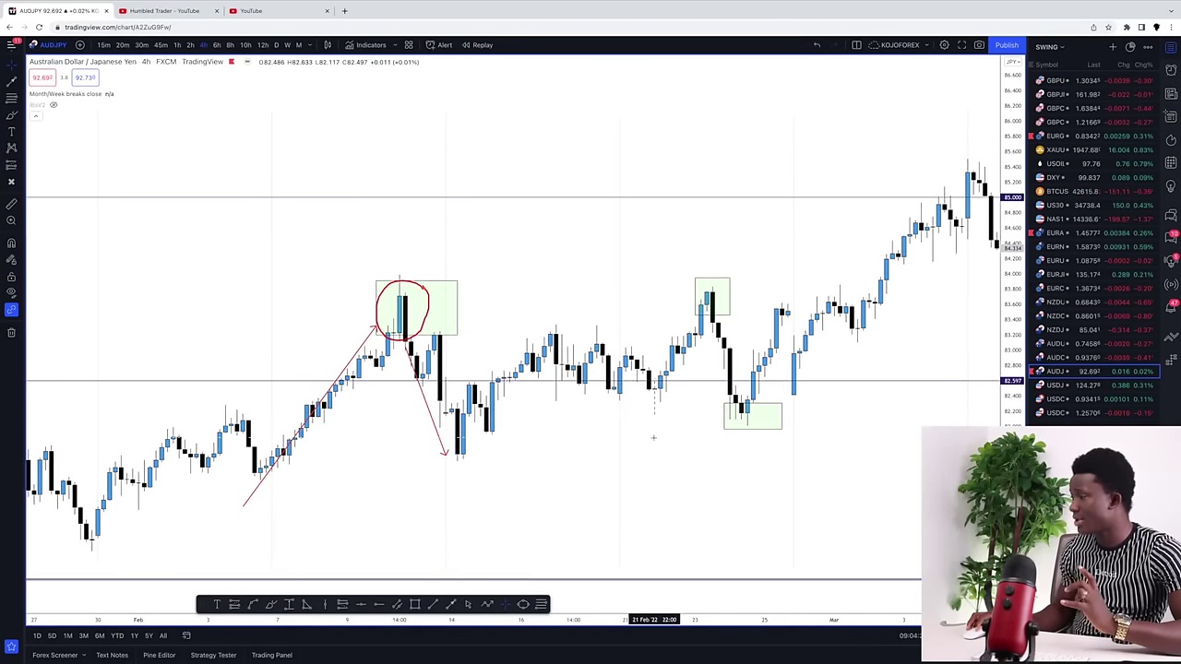
left_click_drag(619, 432, 487, 418)
scroll(544, 426, "down", 1)
scroll(550, 427, "left", 2)
scroll(560, 429, "right", 2)
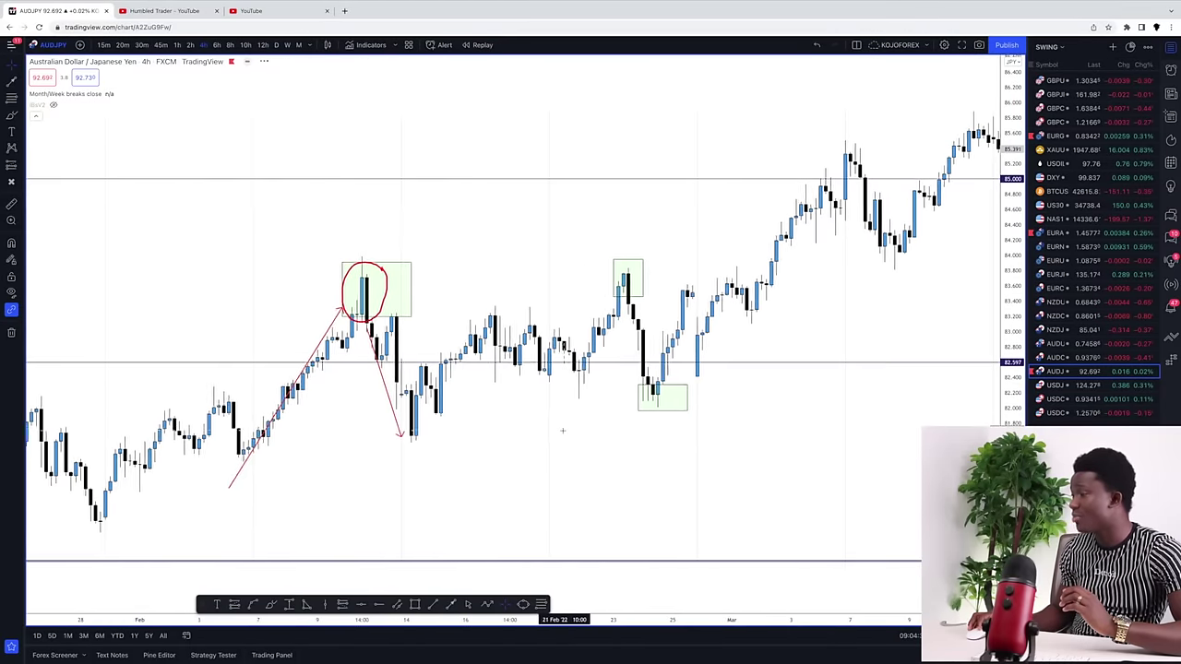
scroll(559, 435, "left", 3)
scroll(687, 424, "down", 2)
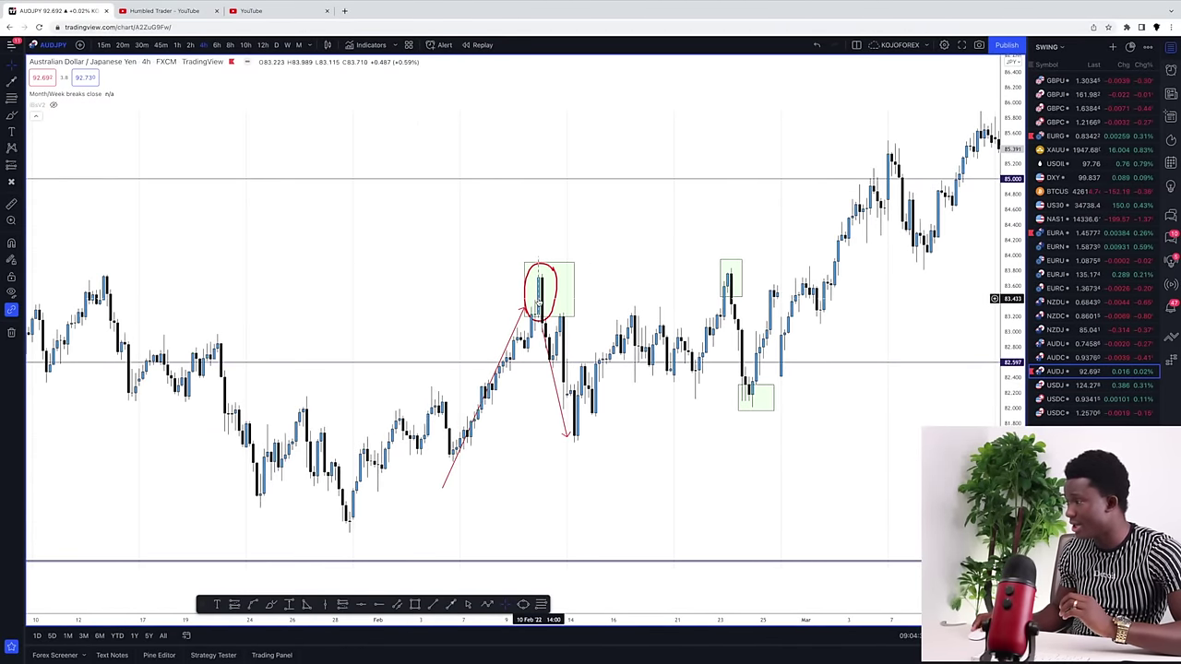
scroll(579, 380, "right", 3)
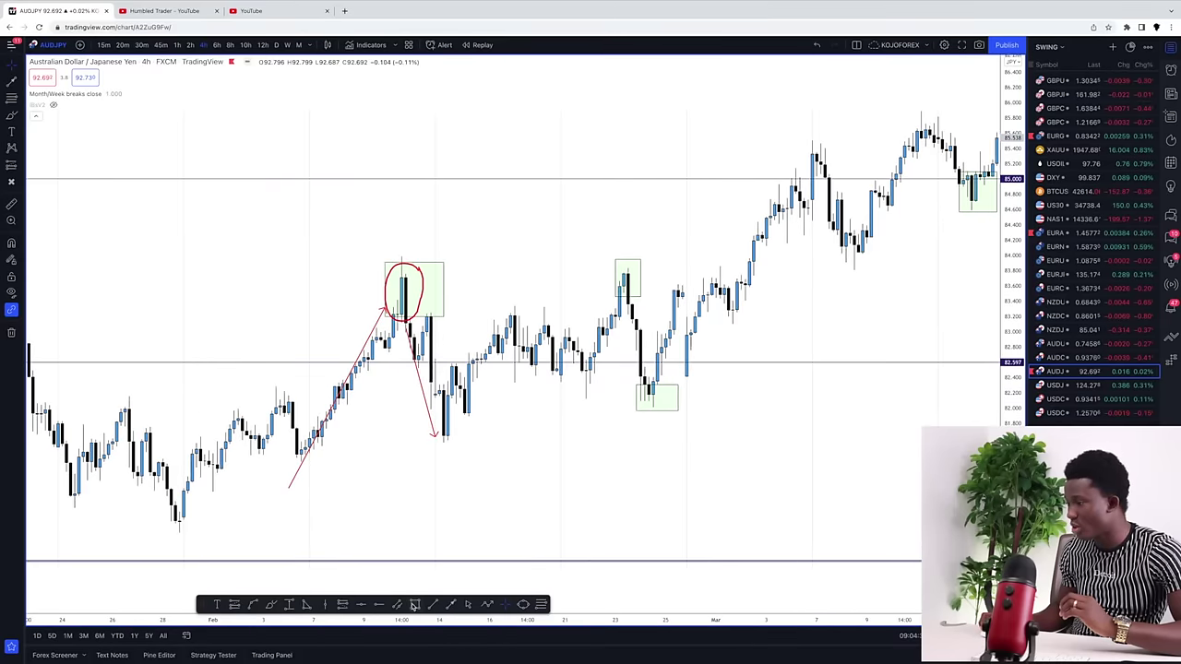
left_click(451, 605)
mouse_move(620, 291)
left_mouse_down()
mouse_move(631, 383)
mouse_move(647, 391)
mouse_move(628, 406)
mouse_move(775, 393)
left_mouse_up()
Circle the matching lows in the 24 February zone with the brush and draw a red arrow rising away from them.
scroll(654, 399, "up", 2)
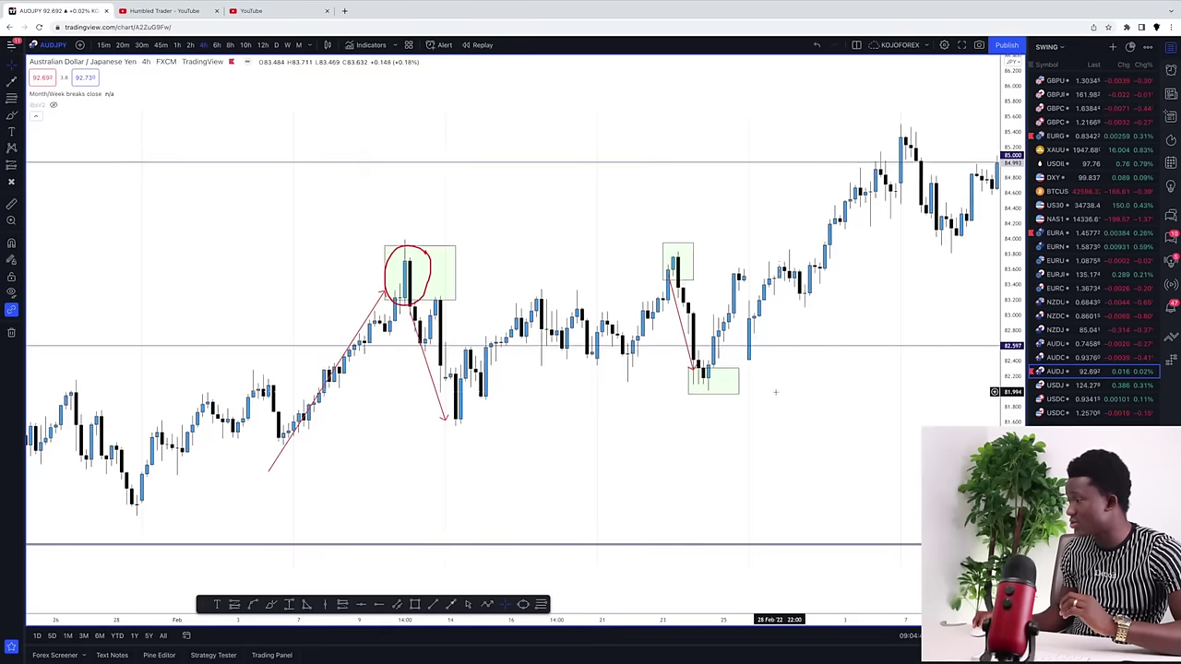
scroll(738, 394, "up", 2)
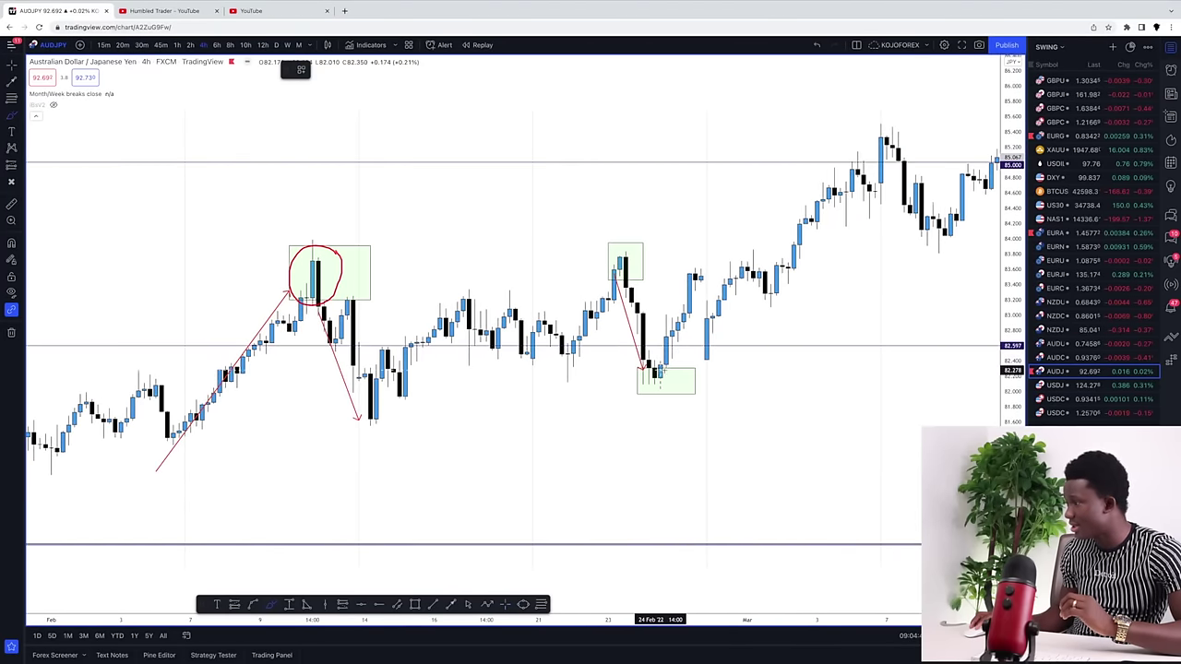
left_click_drag(660, 371, 664, 363)
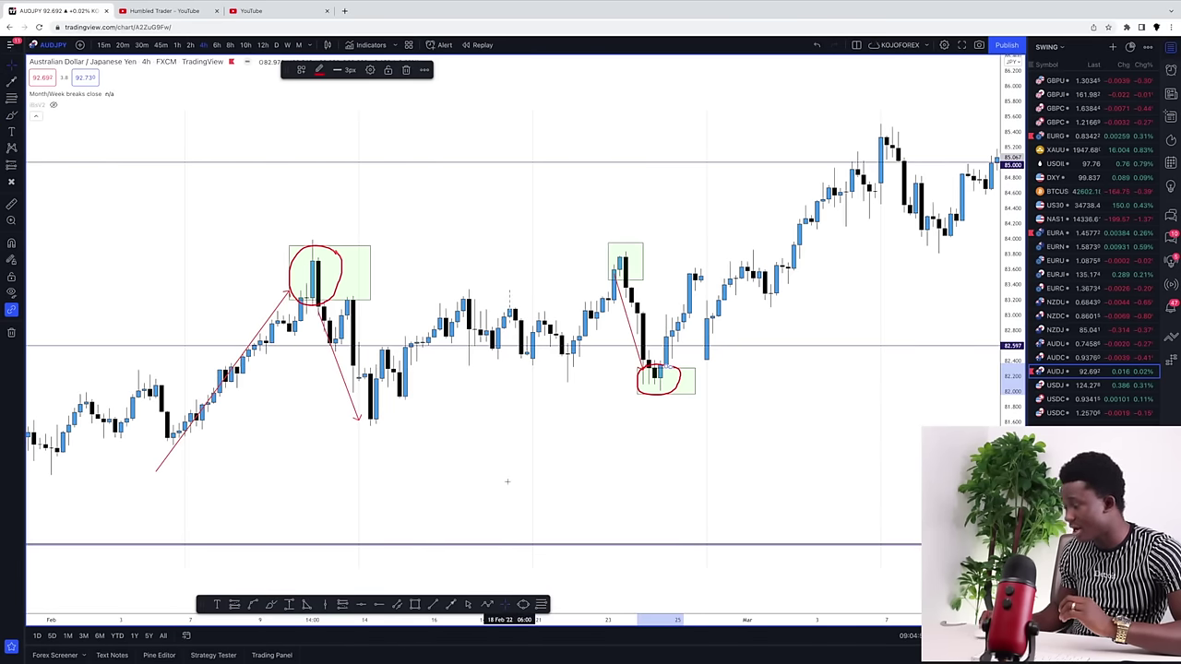
left_click(513, 591)
left_click(452, 604)
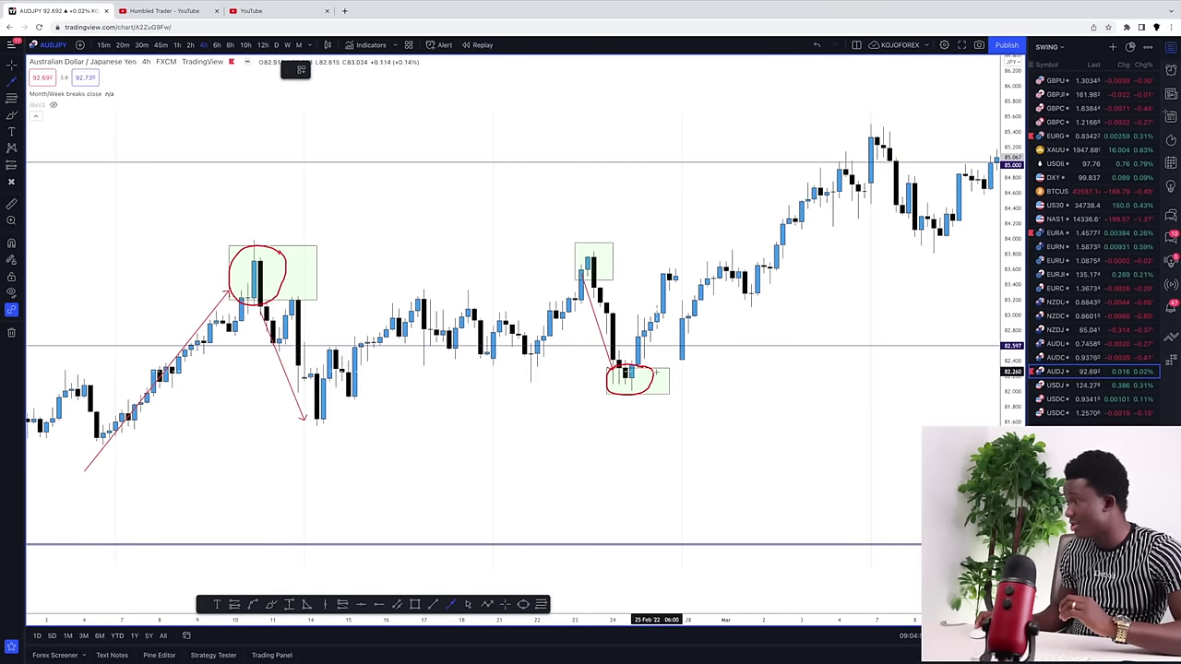
left_click_drag(652, 376, 701, 258)
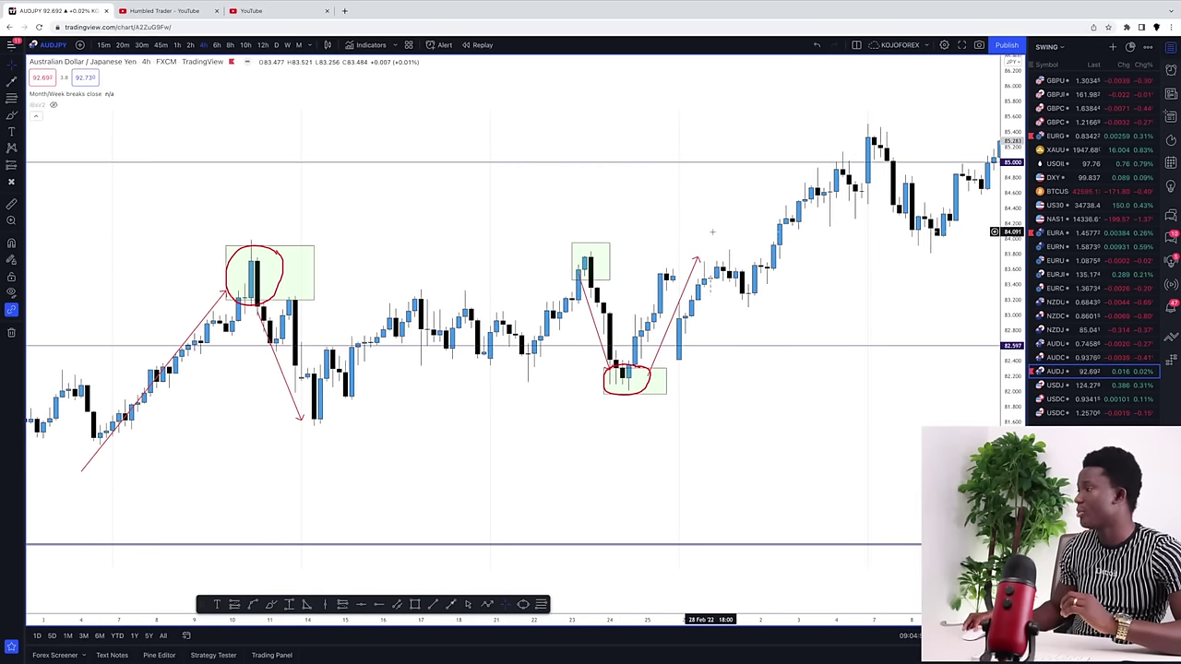
Draw a red arrow falling from the 11 March high into the 85.000 zone and circle the candles there with the brush.
scroll(735, 294, "down", 3)
scroll(735, 293, "right", 5)
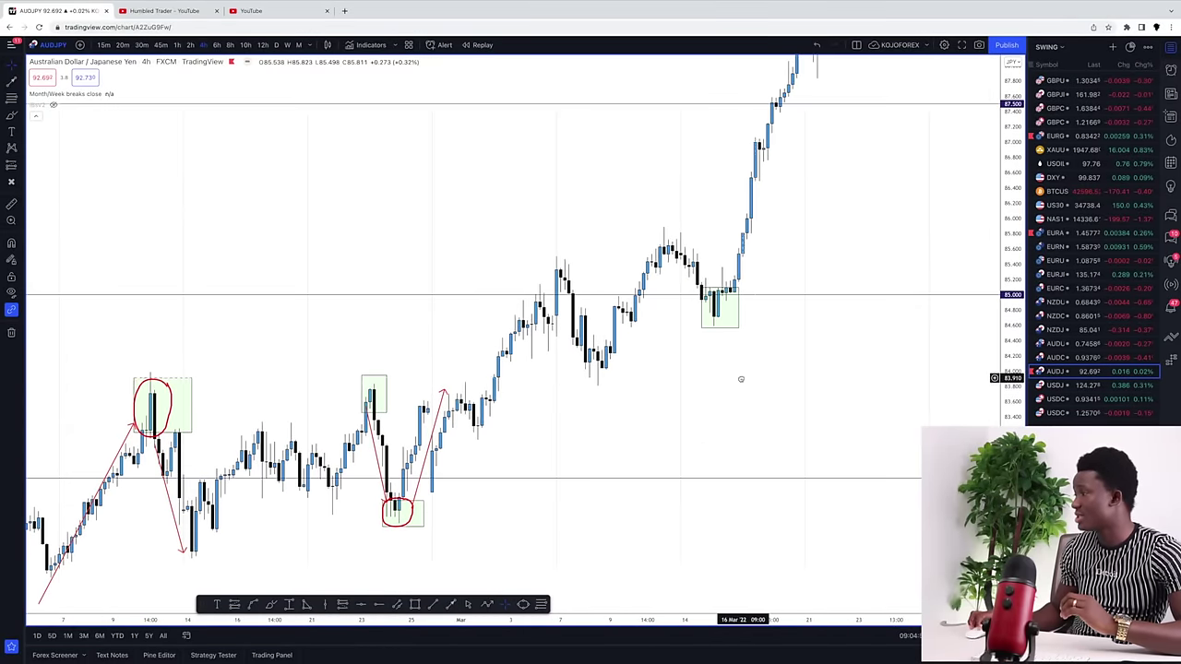
left_click(451, 604)
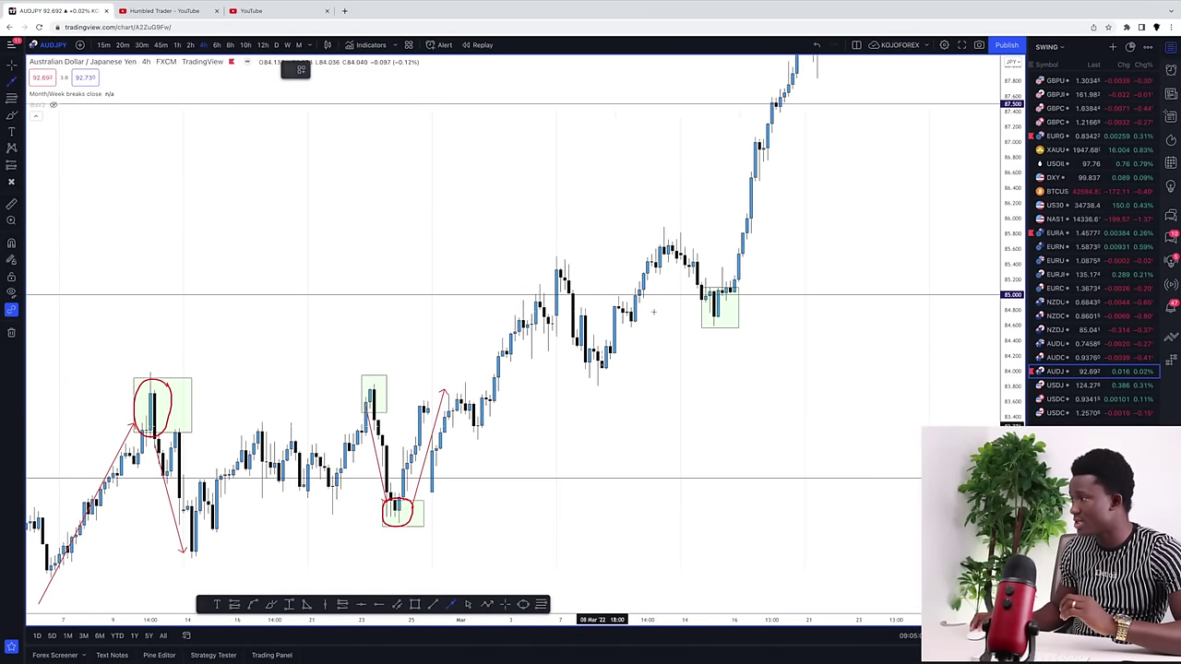
left_click(663, 232)
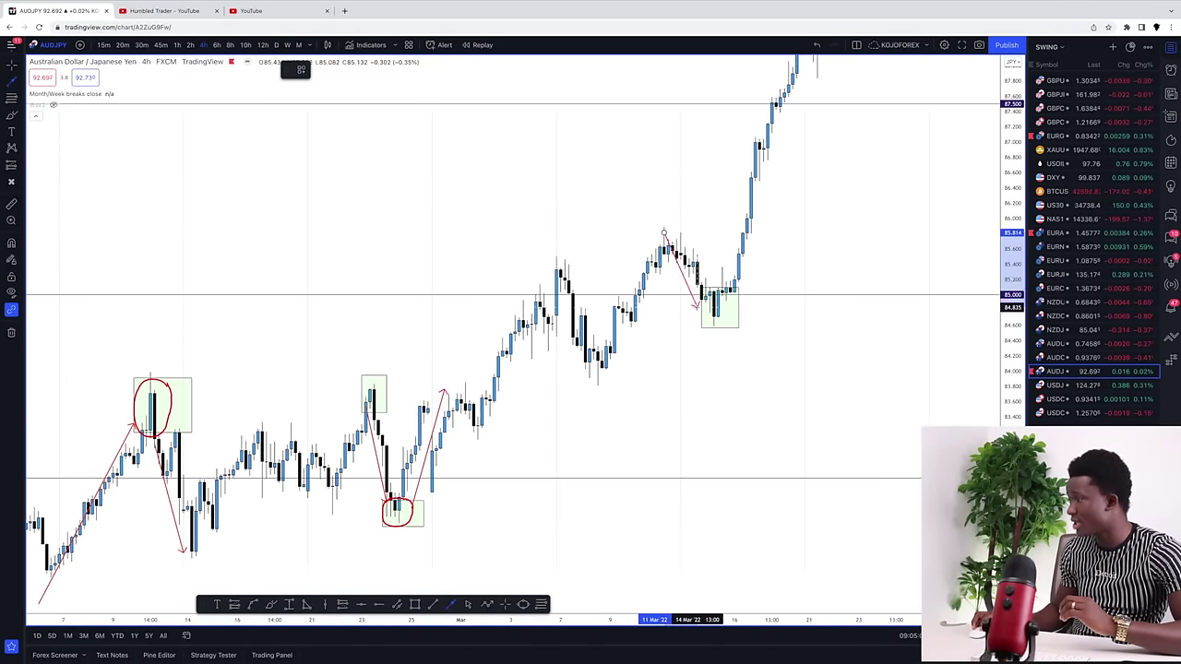
left_click(696, 307)
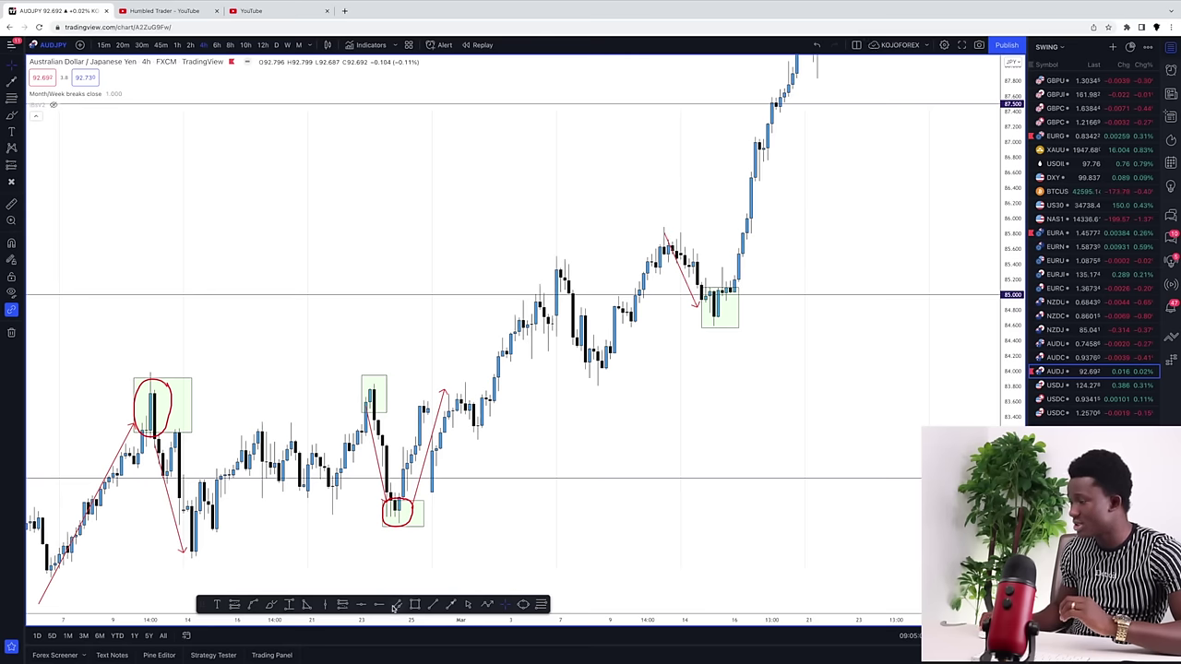
left_click(271, 605)
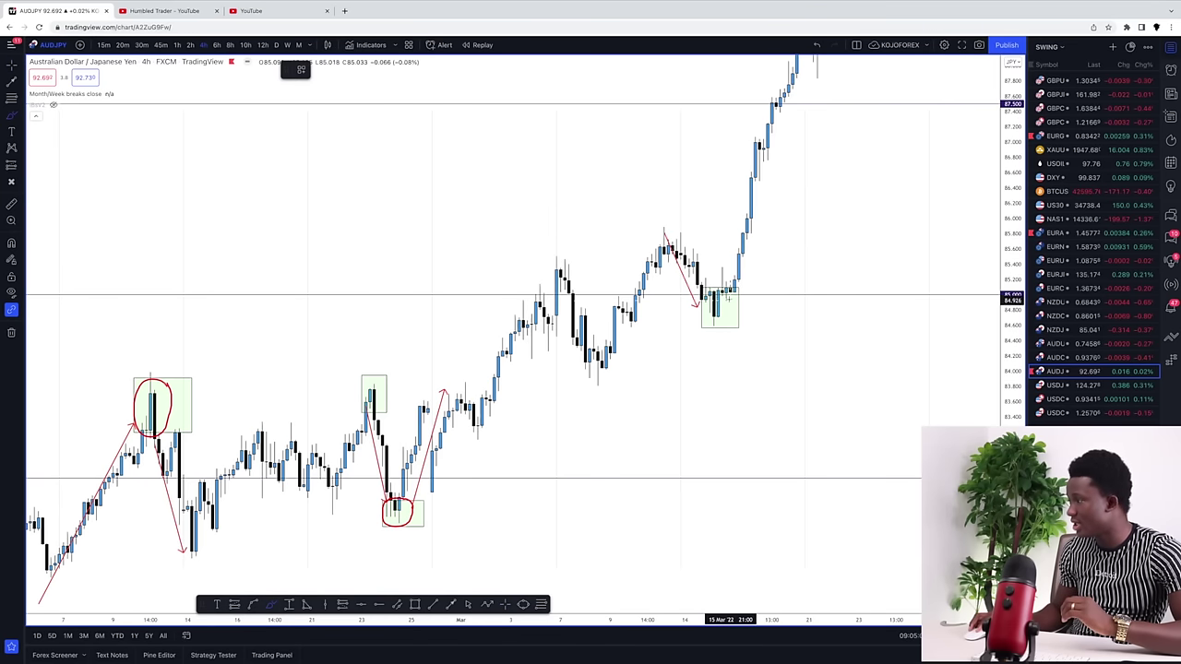
mouse_move(694, 314)
left_mouse_down()
mouse_move(731, 294)
mouse_move(732, 332)
left_mouse_up()
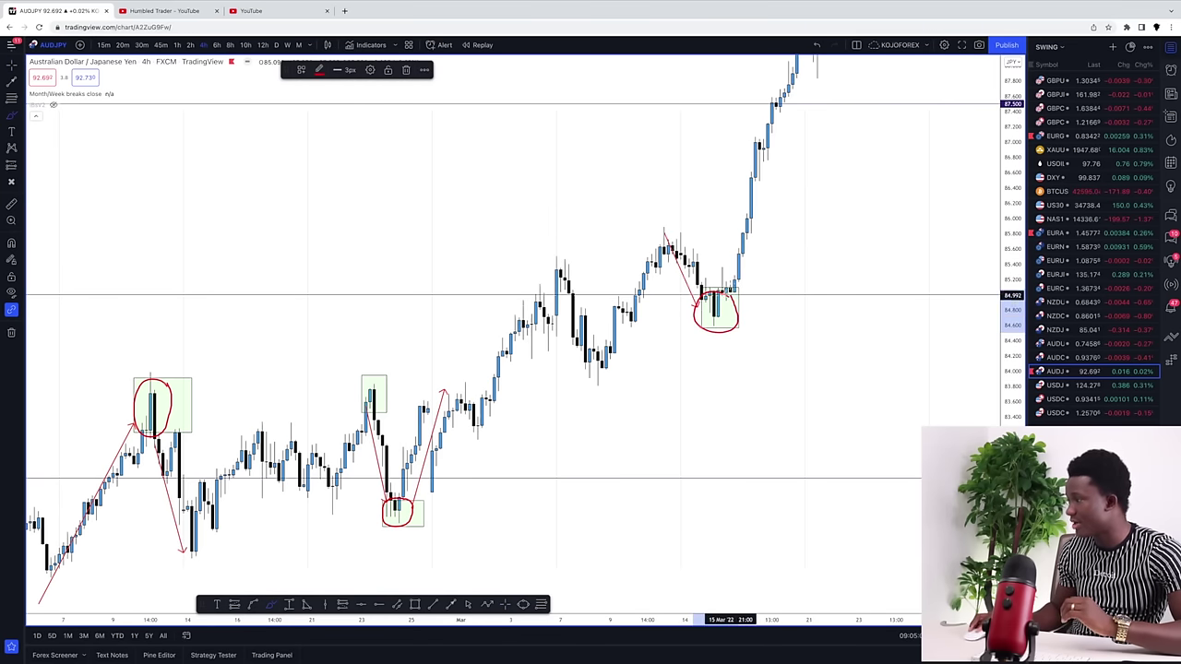
left_click_drag(1009, 261, 1009, 406)
left_click_drag(930, 274, 804, 380)
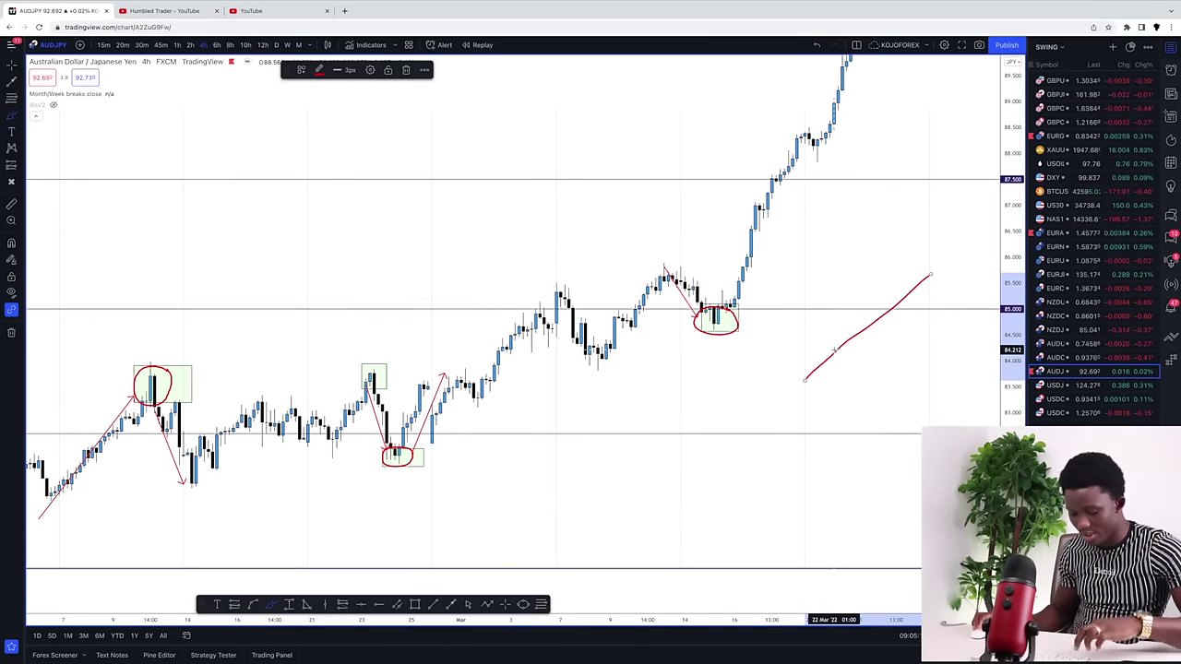
key("Delete")
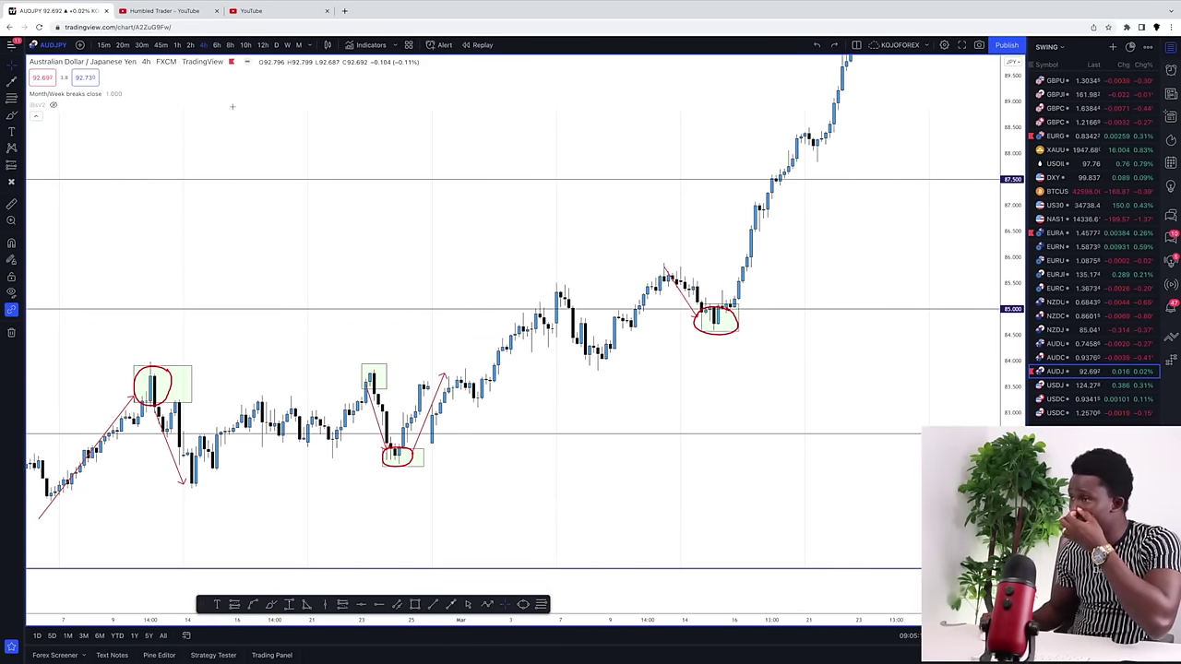
Measure the rally from the circled mid-March zone up to the 28 March high, then clear the measurement.
left_click_drag(1016, 188, 1009, 254)
left_click_drag(921, 260, 764, 378)
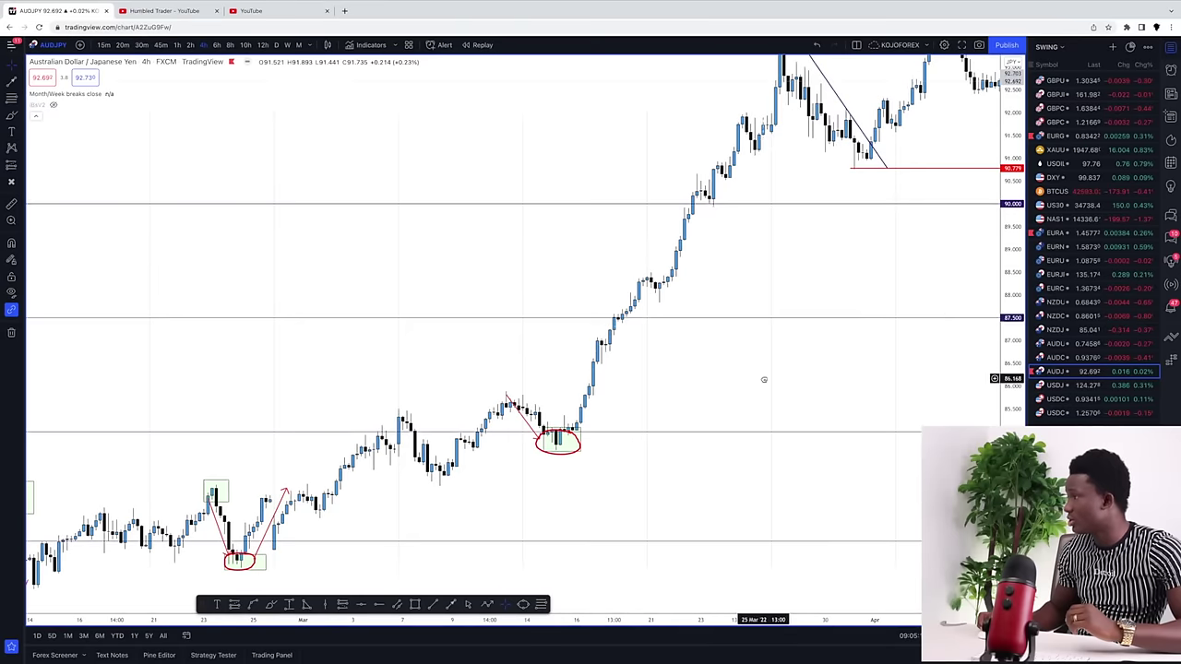
left_click_drag(1006, 266, 1006, 324)
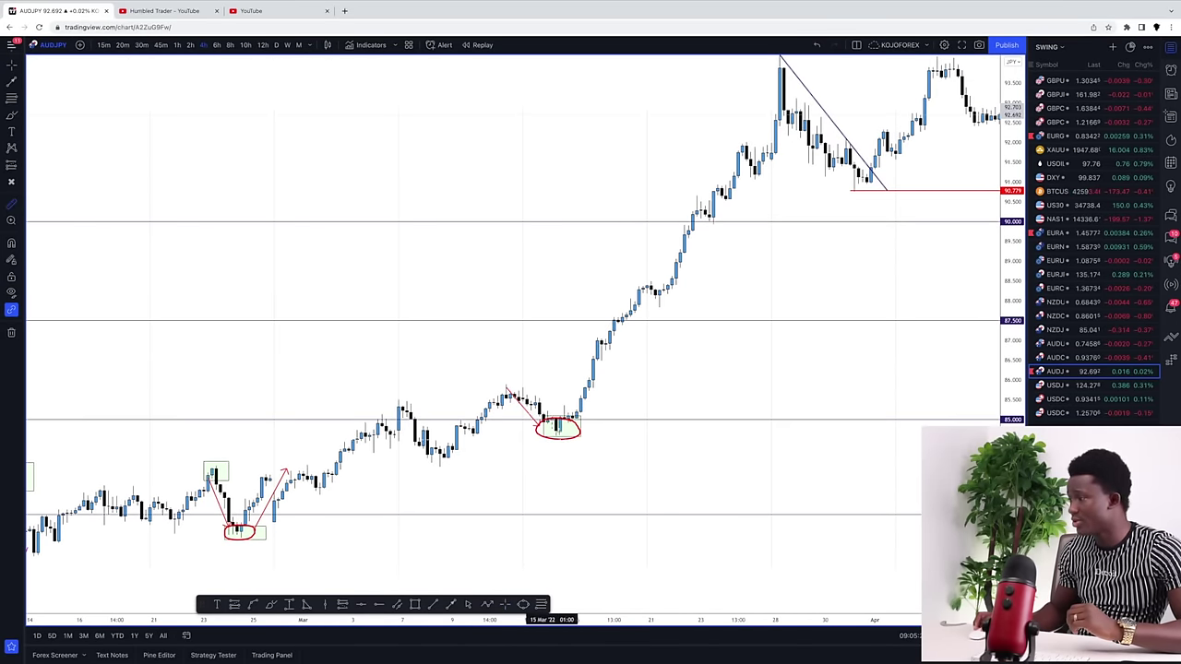
mouse_move(571, 416)
left_mouse_down()
mouse_move(717, 176)
mouse_move(806, 100)
mouse_move(796, 67)
left_mouse_up()
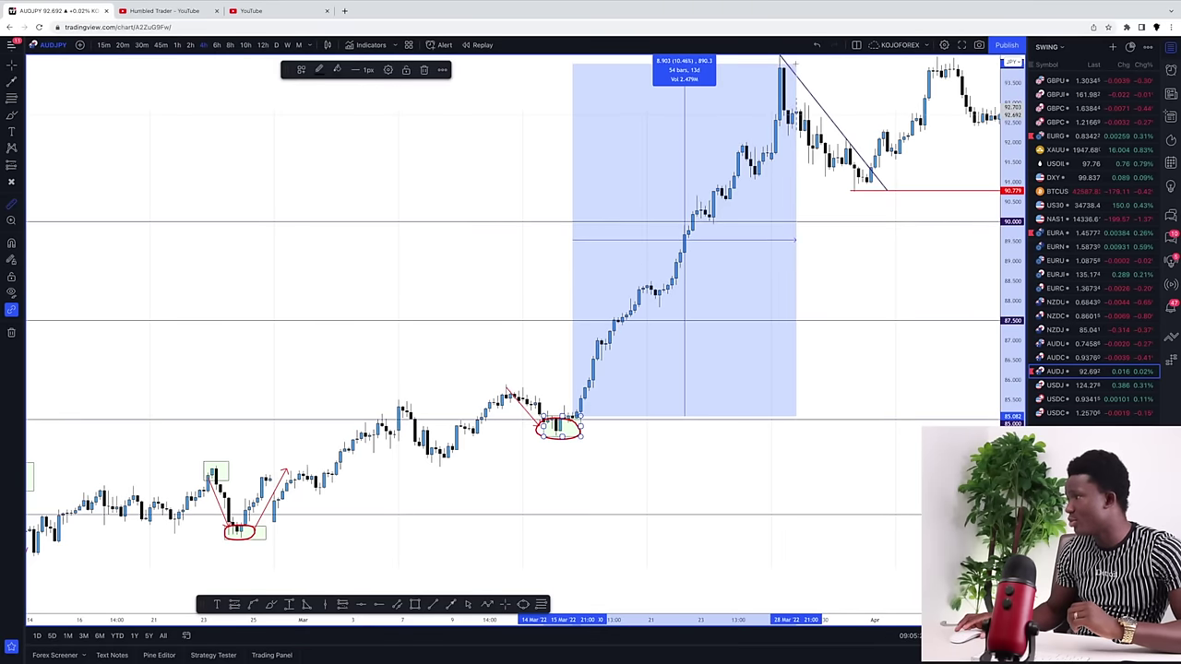
left_click_drag(796, 63, 796, 55)
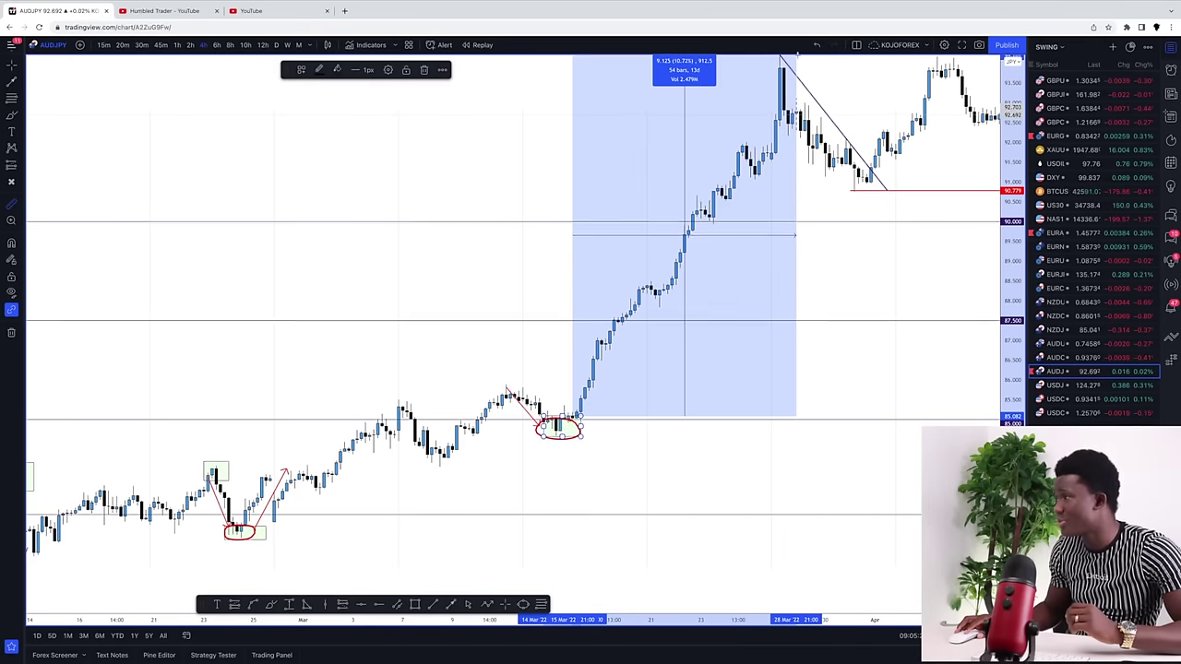
left_click(873, 275)
Draw a red arrow on AUDJPY rising from the circled mid-March zone to the late-March high.
left_click_drag(1012, 470, 1012, 429)
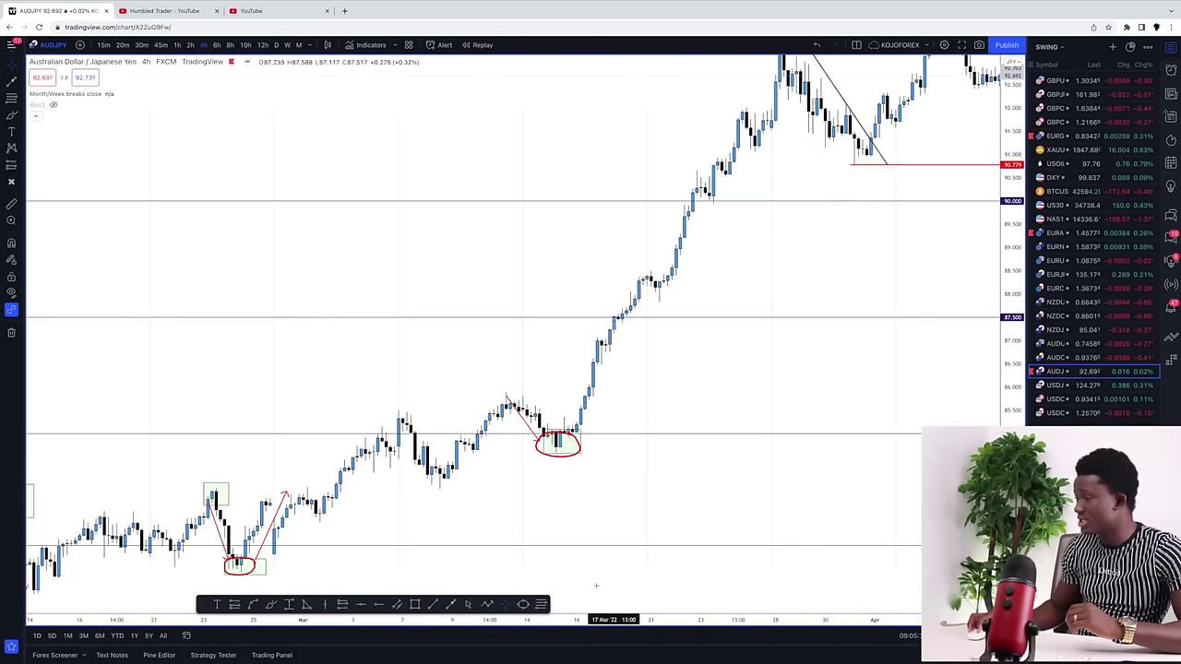
left_click(451, 605)
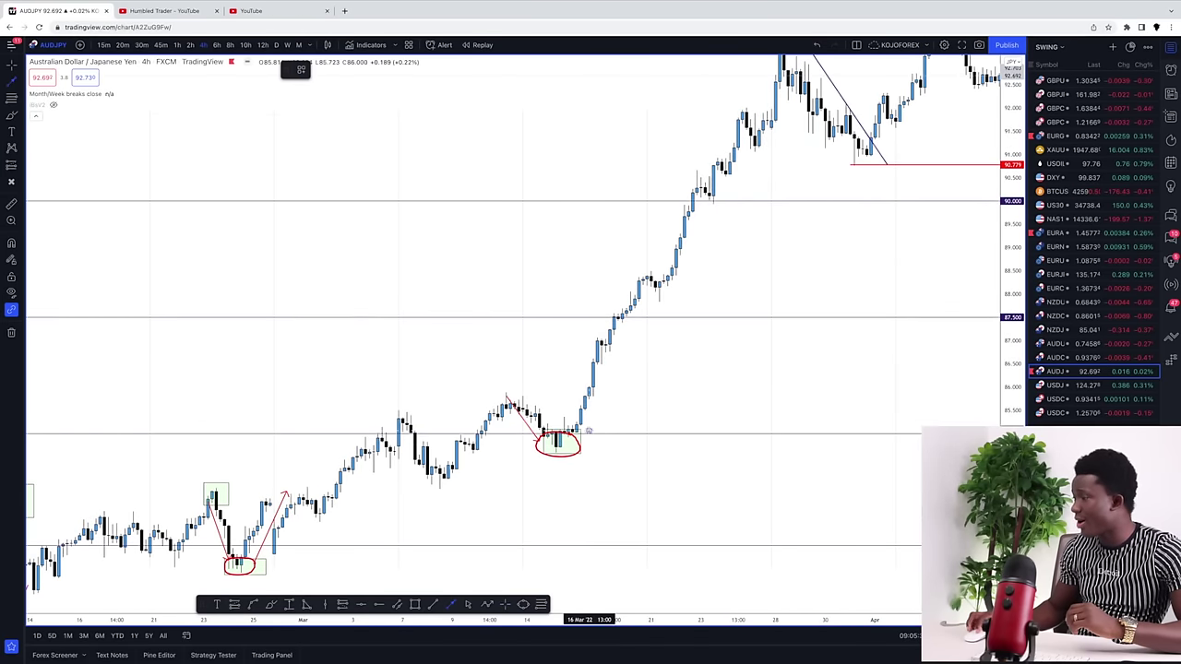
left_click_drag(588, 430, 800, 68)
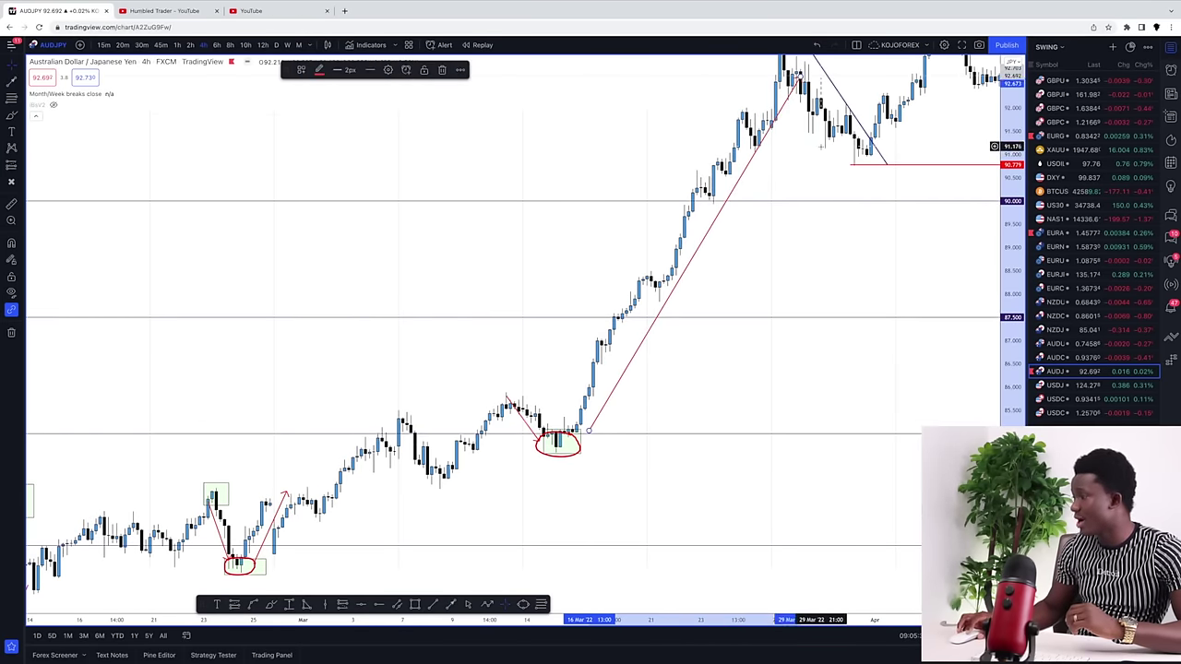
Circle the matching highs in the highlighted 23 February zone on AUDJPY with the brush.
scroll(812, 249, "down", 4)
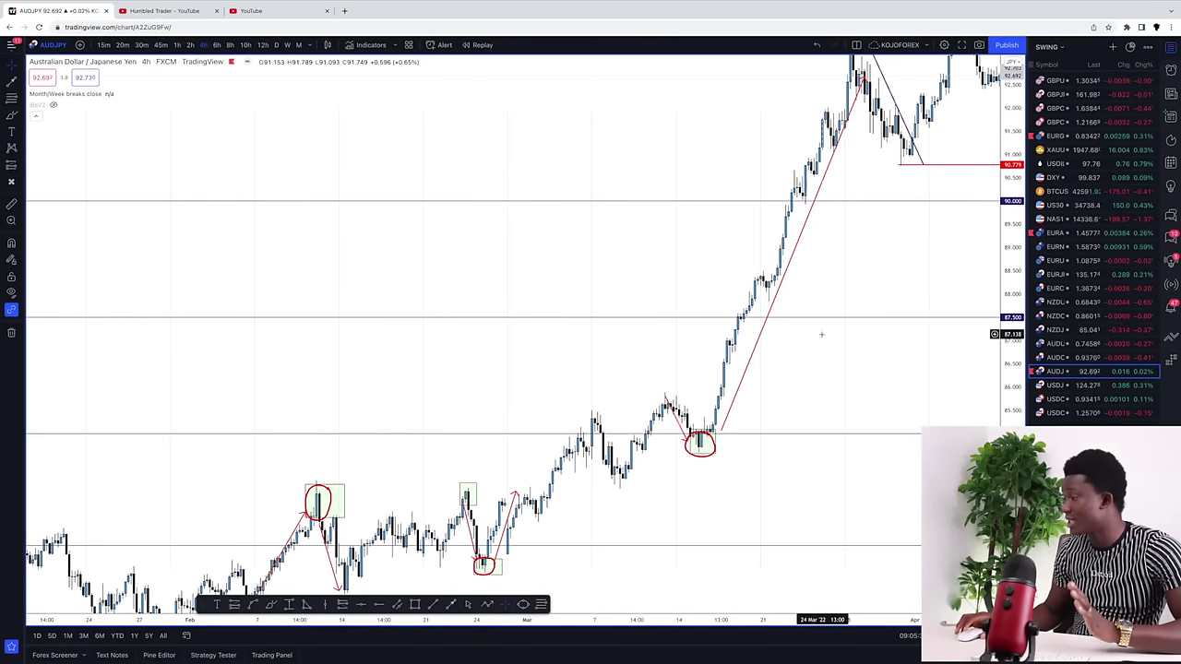
scroll(800, 349, "up", 1)
scroll(501, 342, "right", 2)
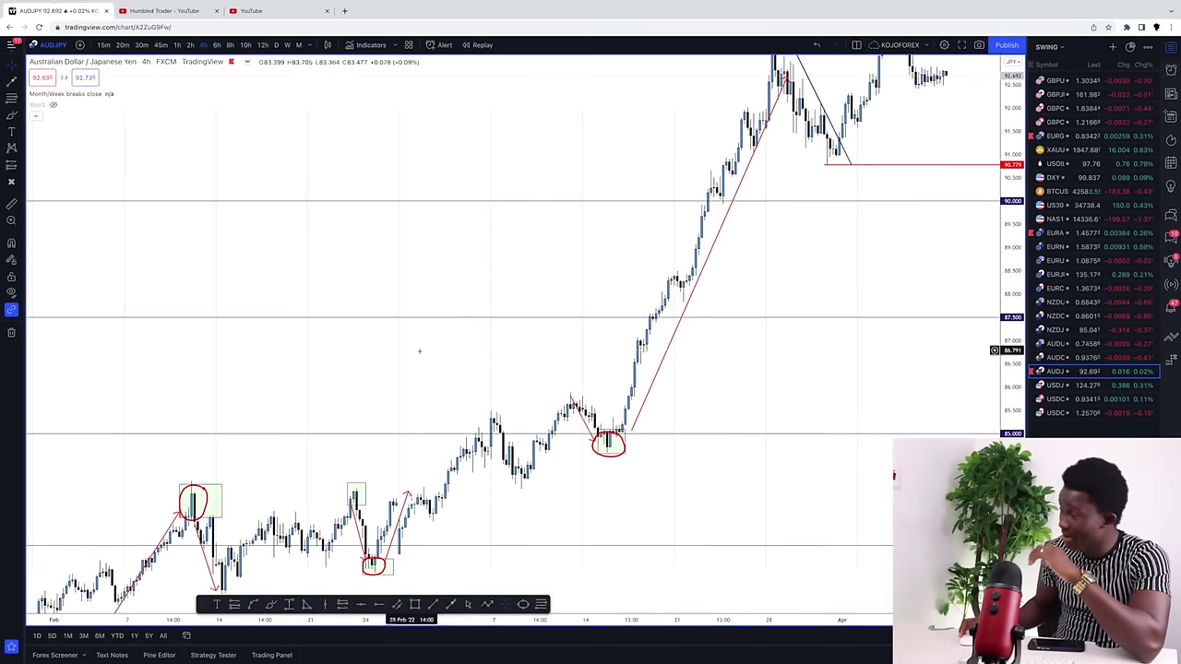
scroll(425, 346, "up", 3)
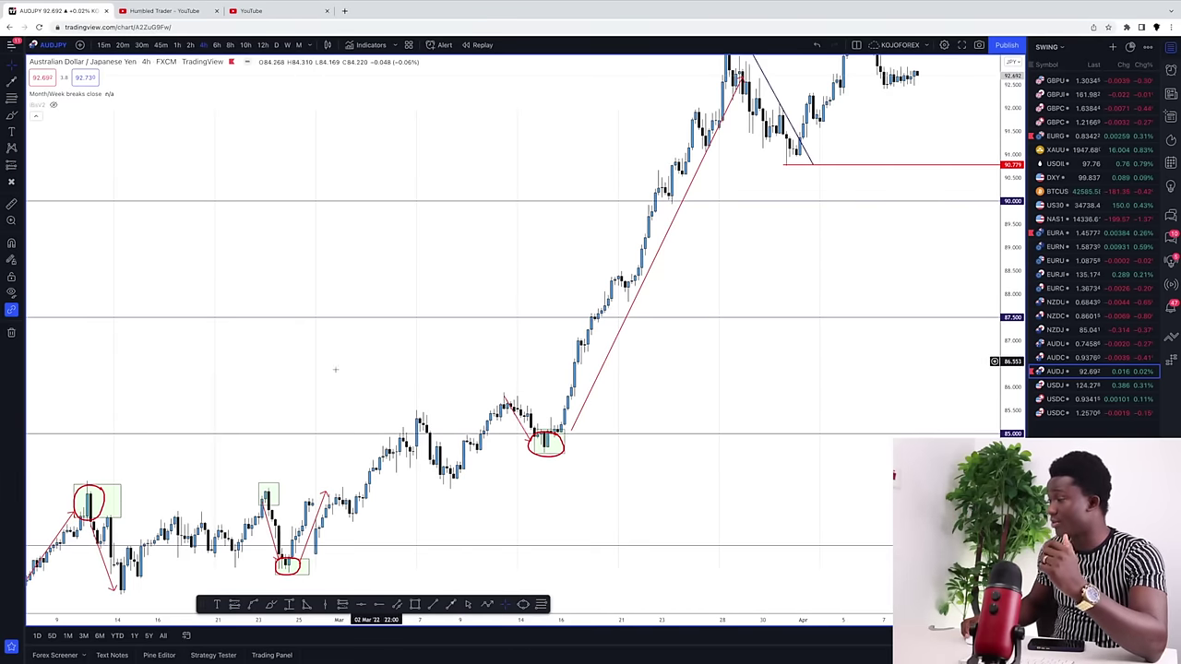
left_click_drag(313, 305, 661, 277)
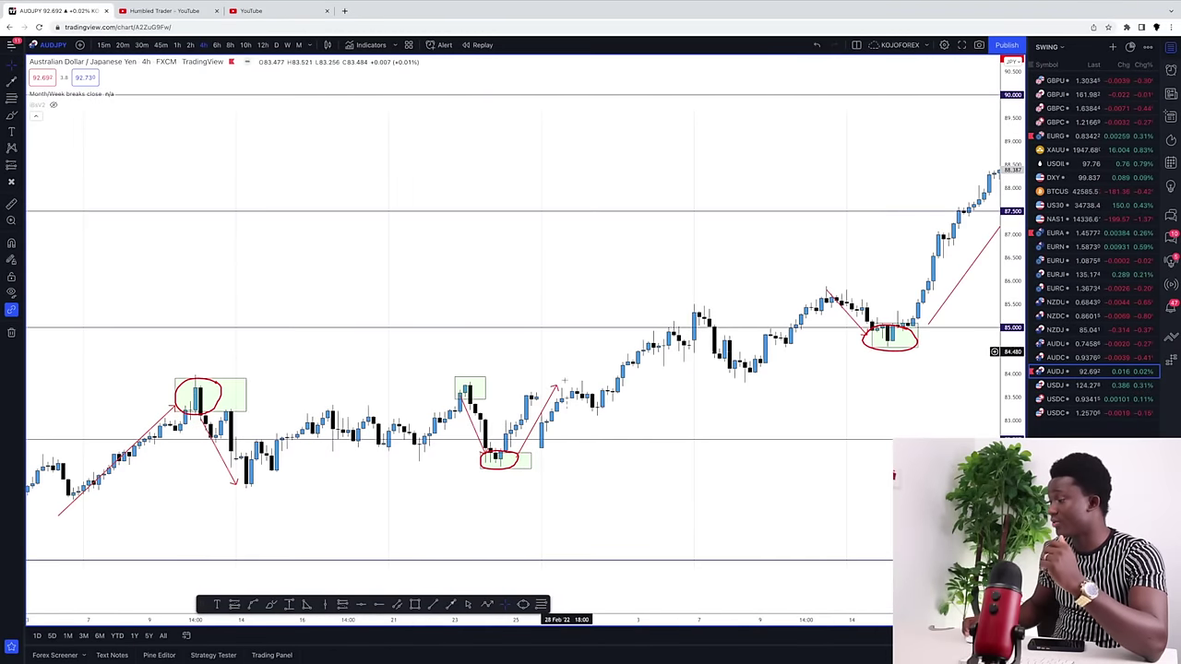
scroll(553, 394, "up", 2)
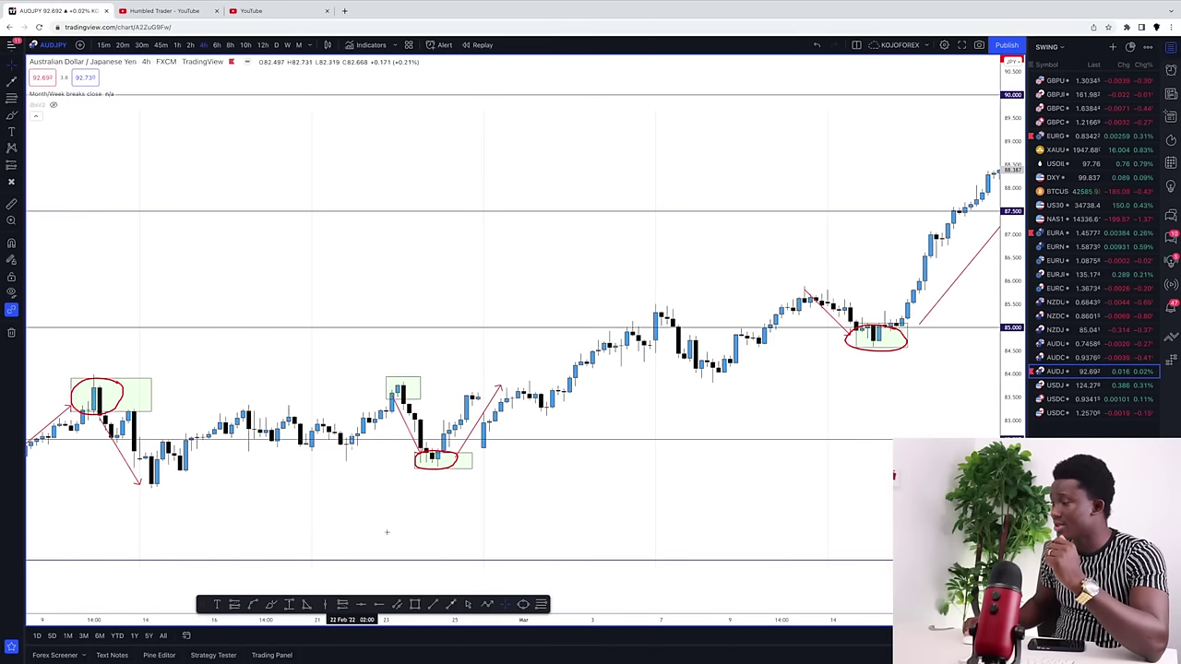
left_click_drag(424, 273, 703, 231)
scroll(701, 287, "up", 2)
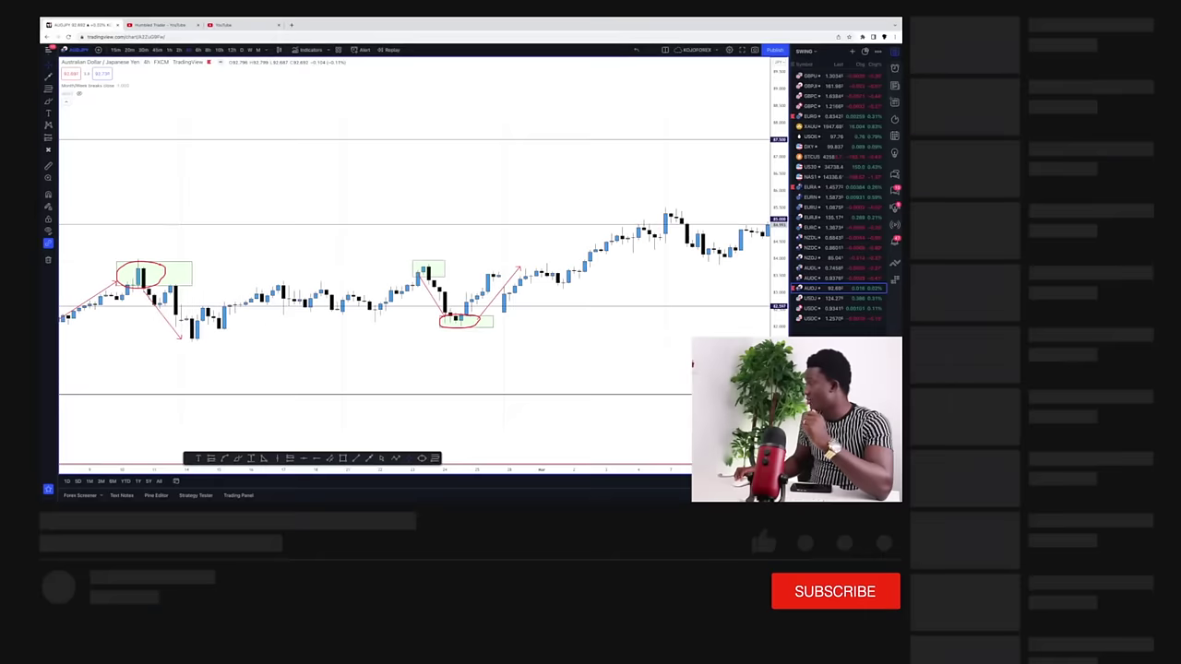
left_click_drag(777, 287, 778, 184)
left_click_drag(456, 241, 520, 167)
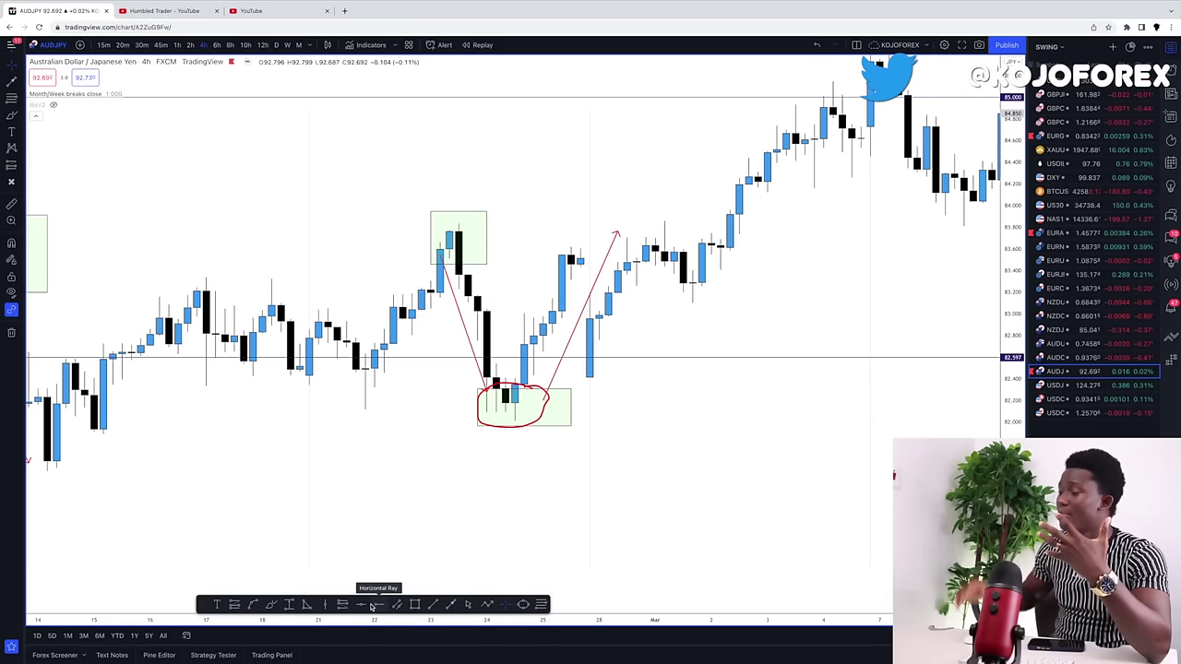
left_click(270, 606)
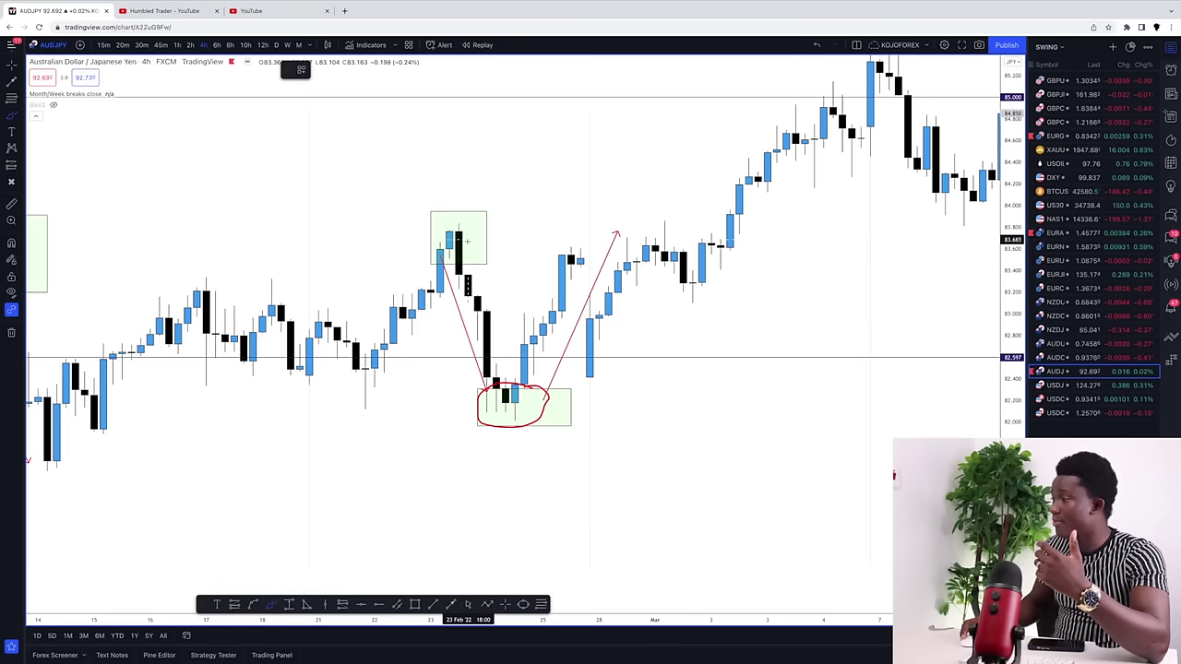
mouse_move(482, 235)
left_mouse_down()
mouse_move(486, 260)
mouse_move(470, 274)
mouse_move(450, 272)
mouse_move(440, 242)
left_mouse_up()
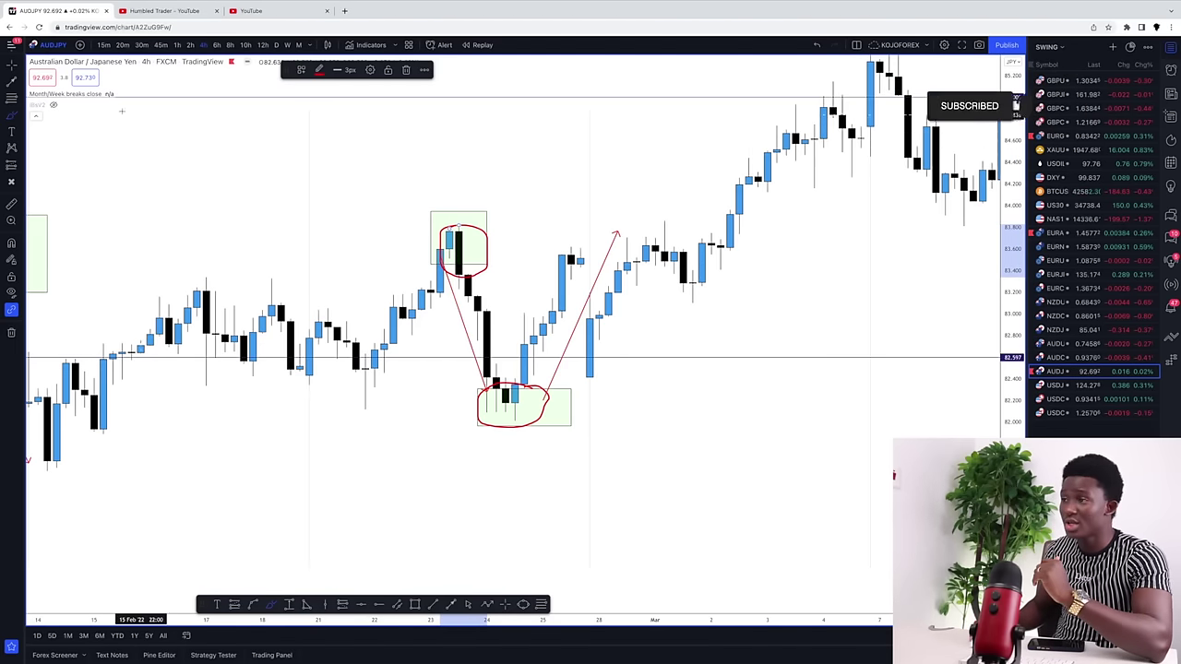
Review the circled February zones on AUDJPY and look over the EURAUD chart's decline from its early-February high.
scroll(352, 544, "down", 3)
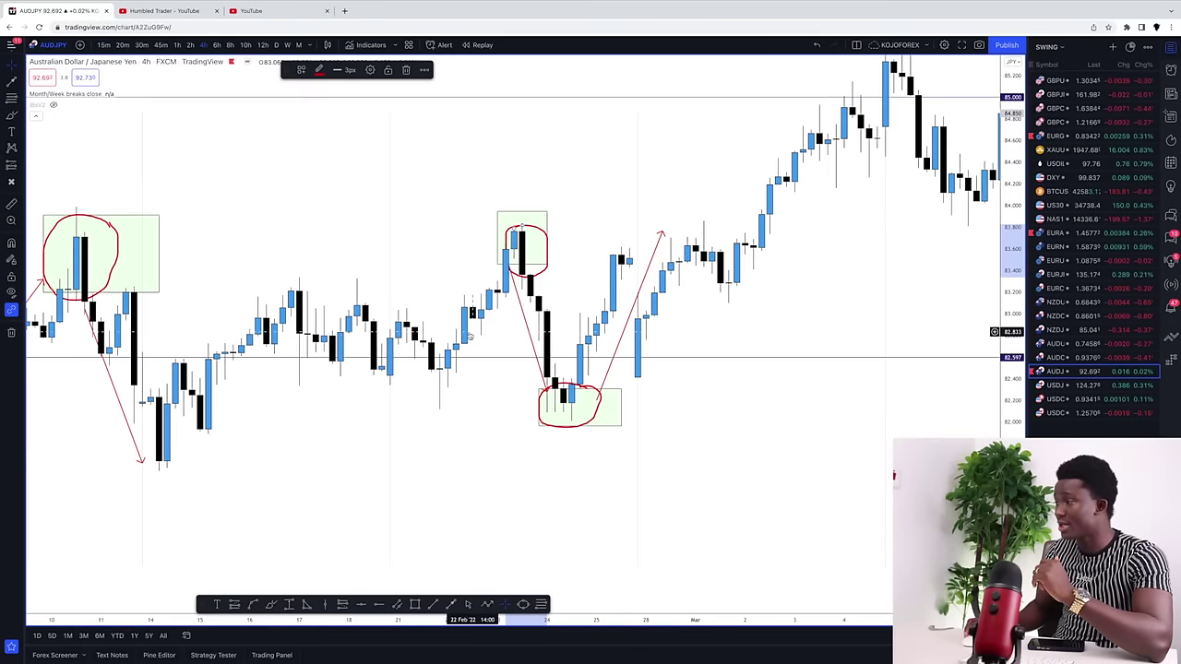
left_click(448, 606)
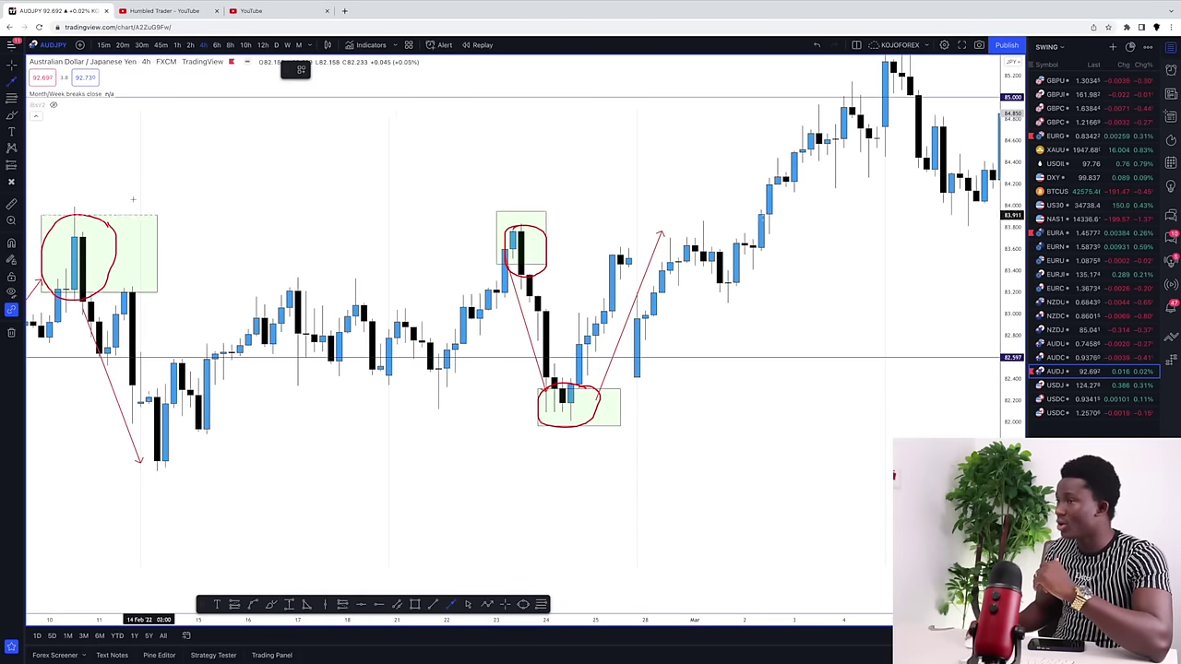
scroll(429, 338, "down", 3)
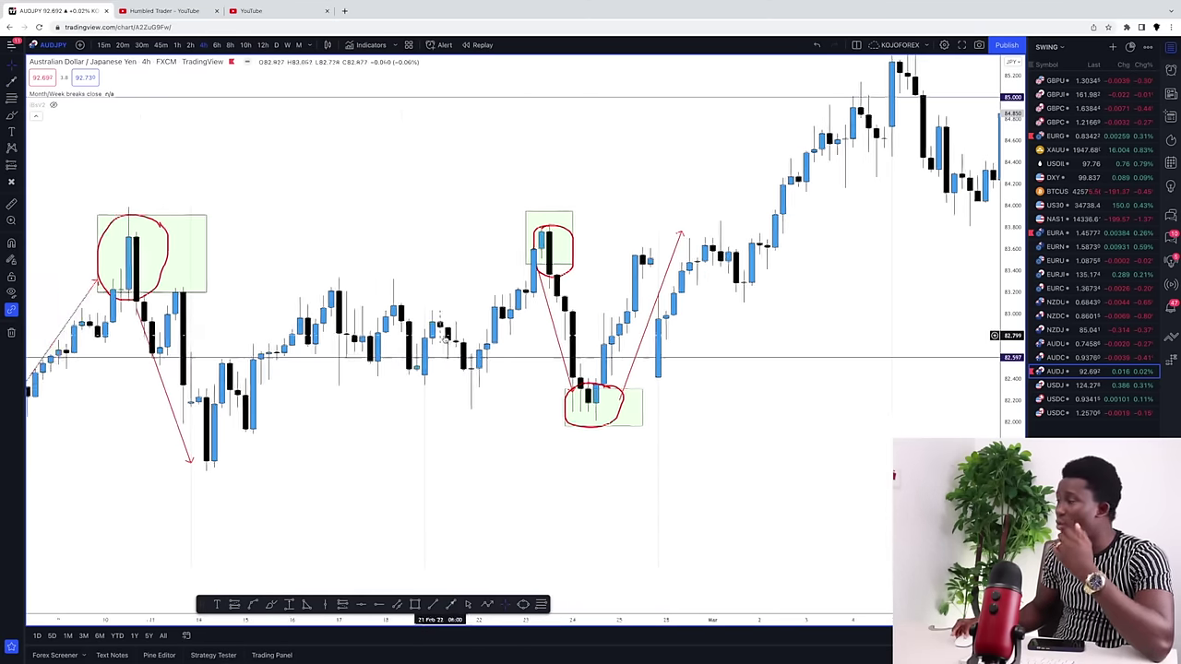
scroll(593, 389, "down", 1)
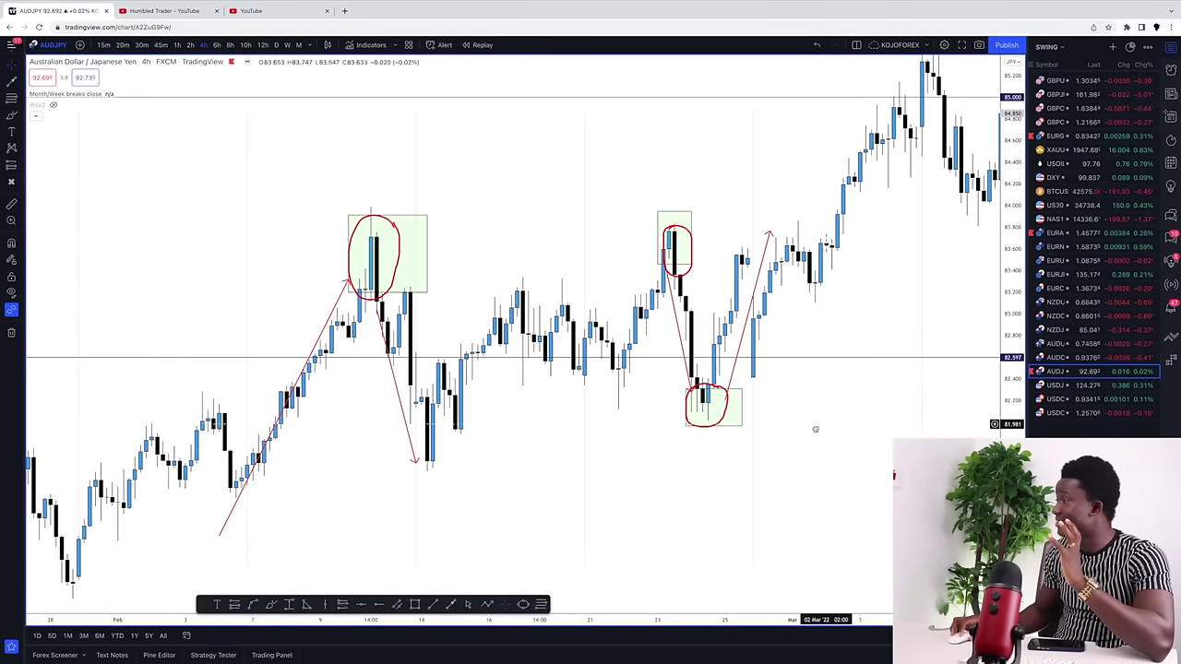
left_click_drag(815, 429, 763, 441)
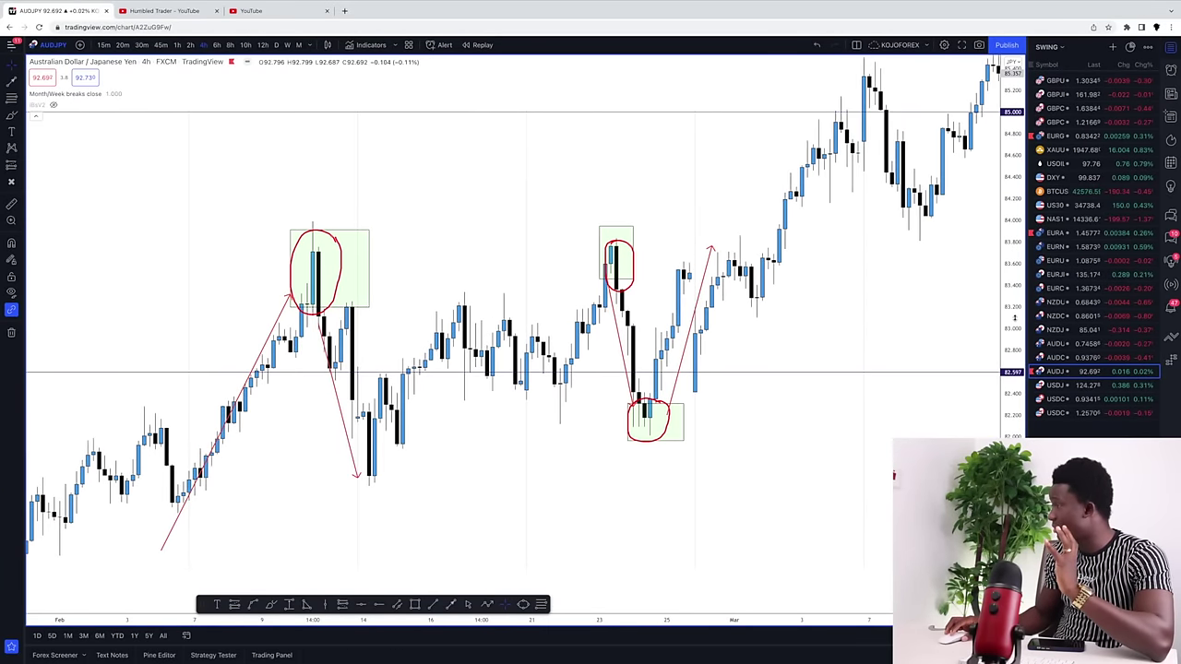
left_click_drag(1014, 317, 999, 416)
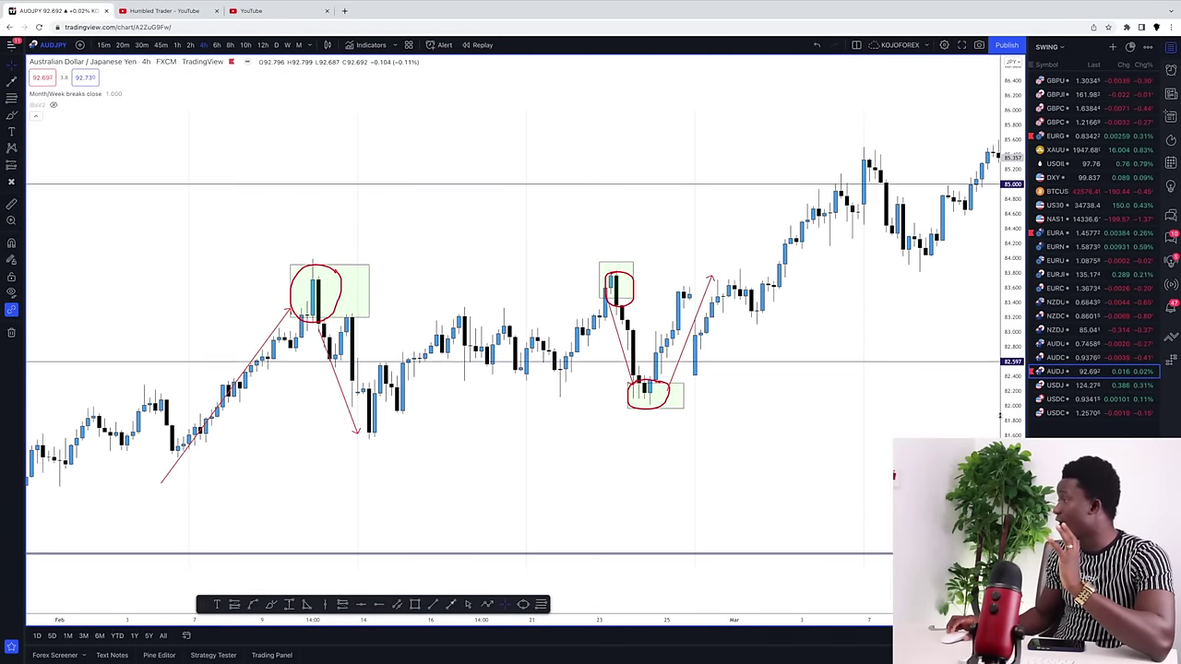
left_click(1070, 233)
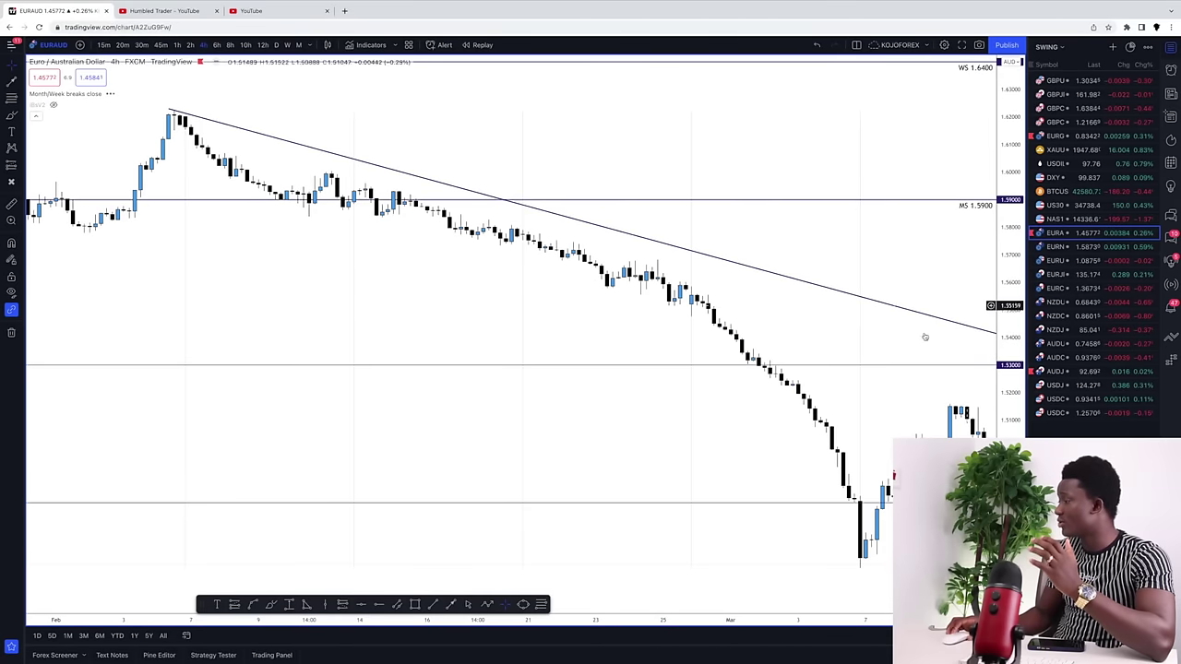
scroll(808, 376, "down", 2)
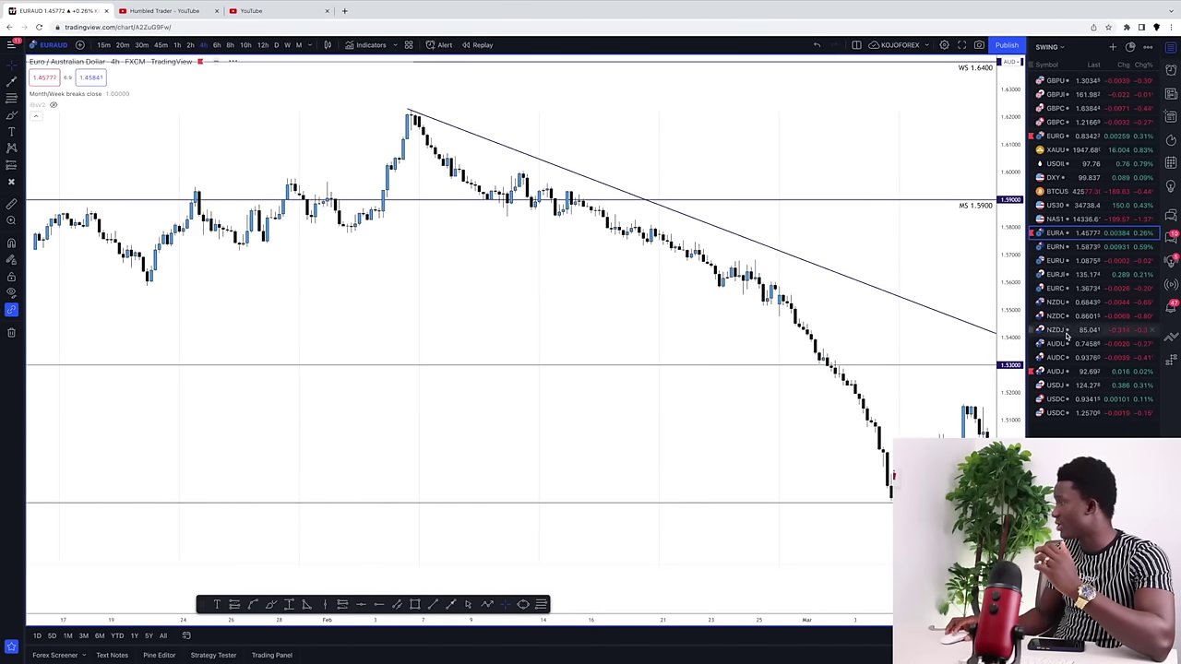
Switch the chart to EURGBP and bring the highlighted mid-March high zone into view.
left_click(1056, 136)
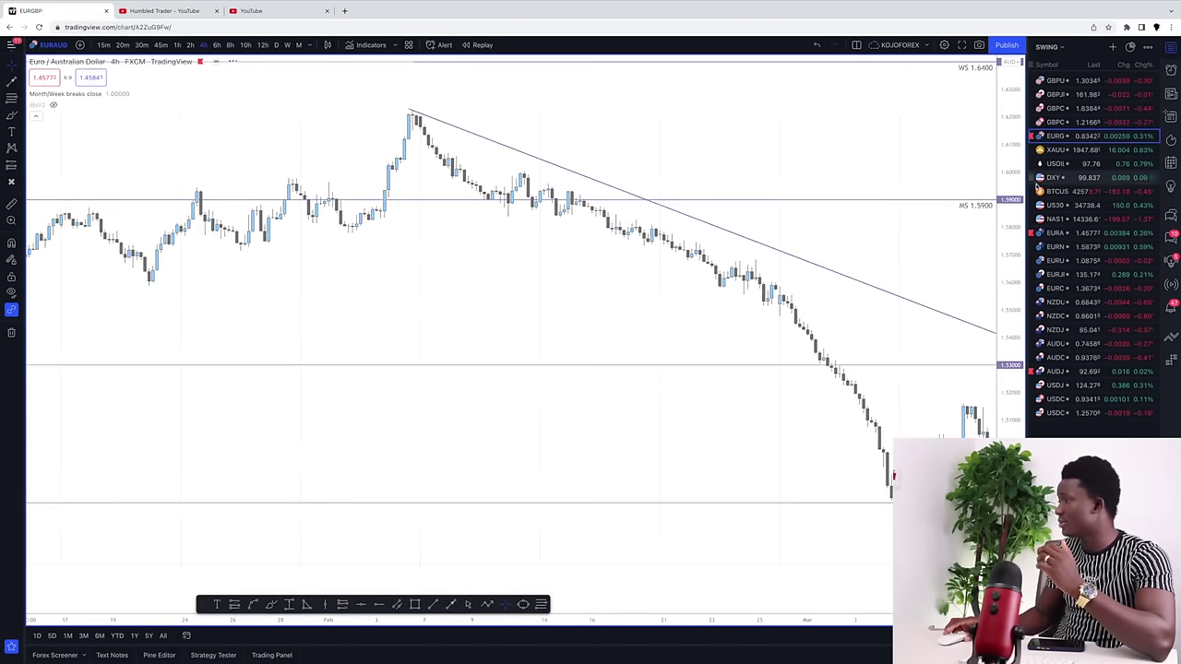
left_click_drag(835, 274, 489, 282)
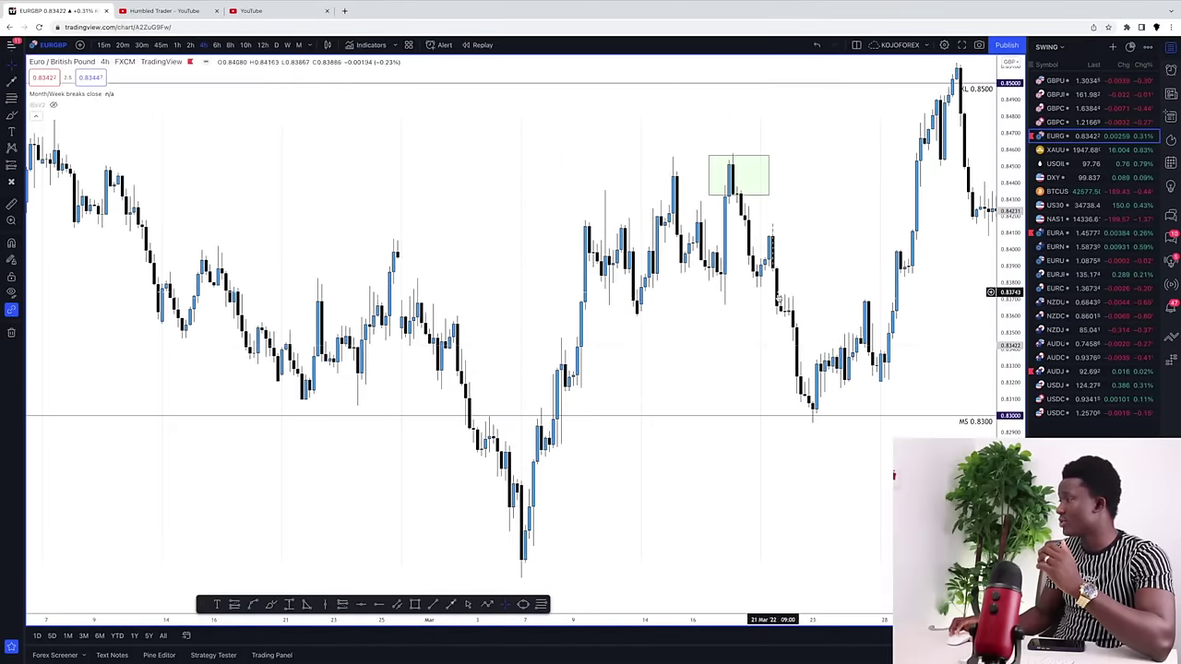
scroll(778, 298, "up", 2)
left_click_drag(999, 276, 1002, 416)
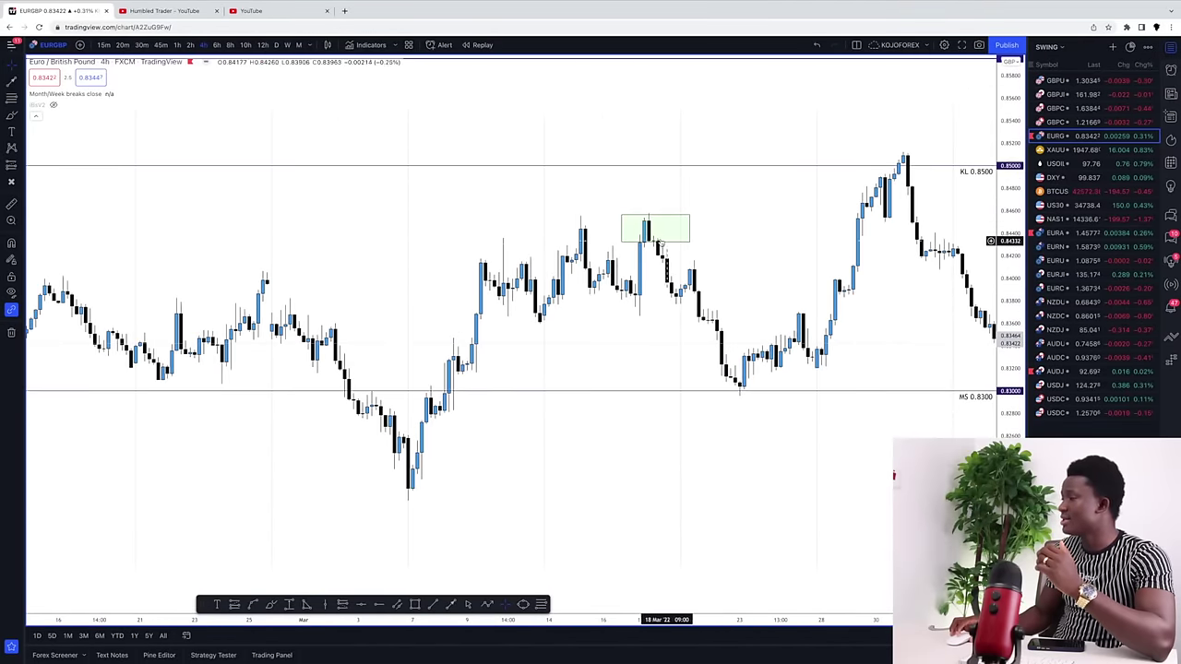
left_click_drag(662, 252, 497, 251)
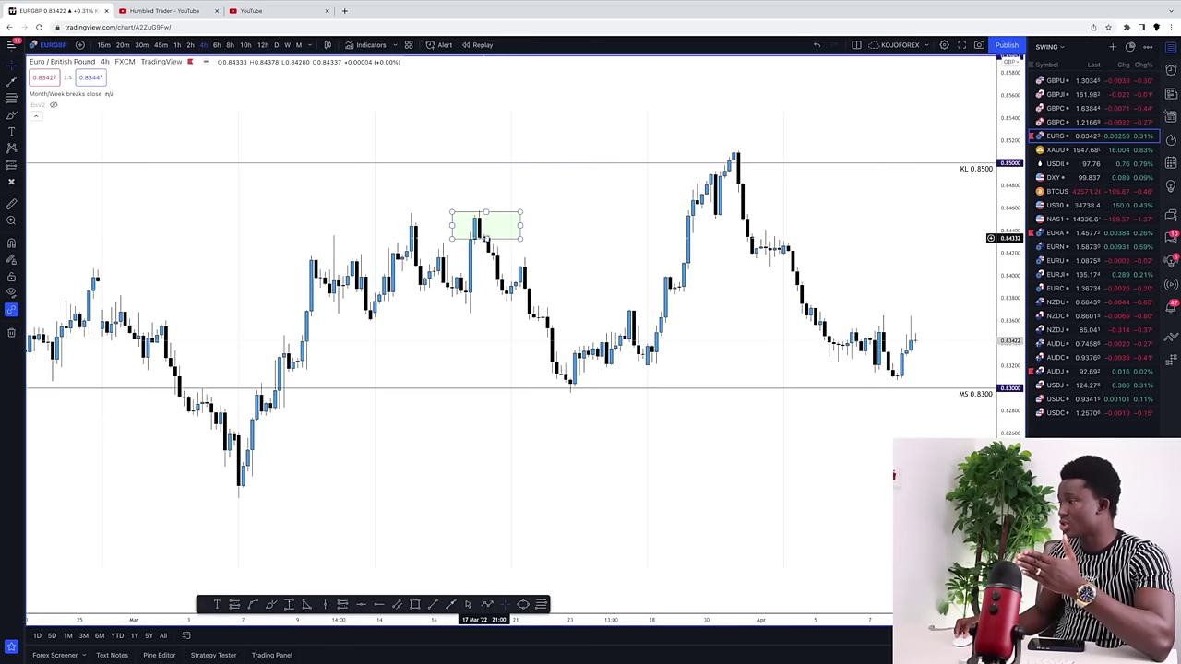
Draw one red arrow rising into the highlighted mid-March zone and another falling from it to the 0.8300 level.
left_click(449, 606)
left_click_drag(446, 293, 465, 221)
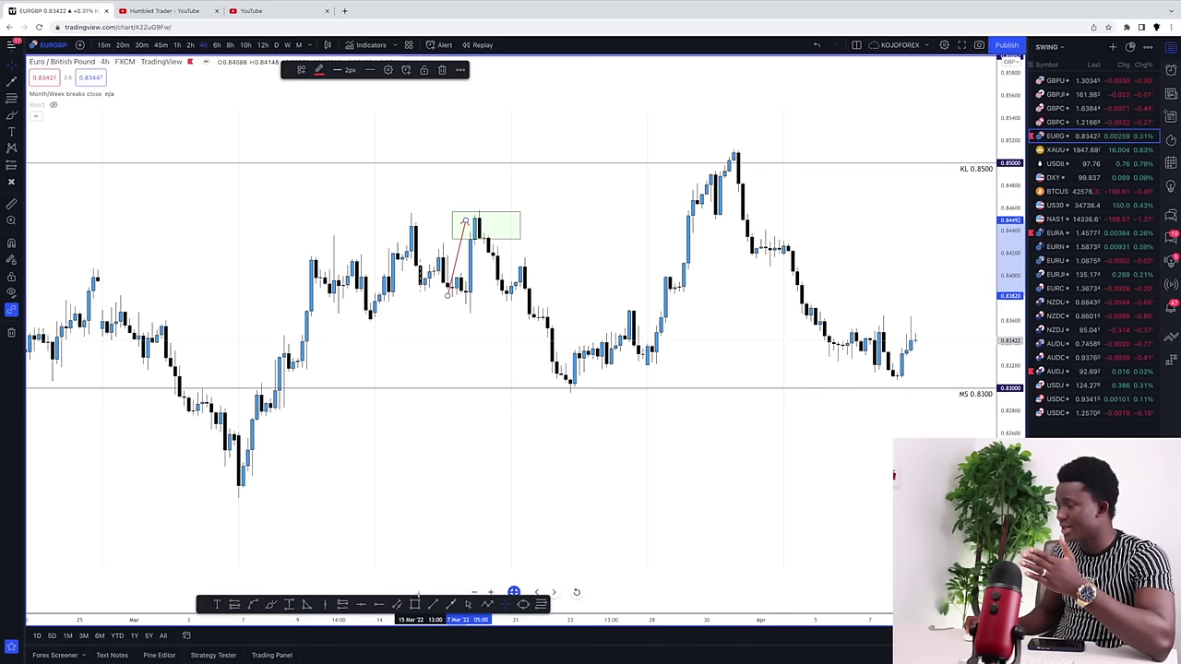
left_click(452, 604)
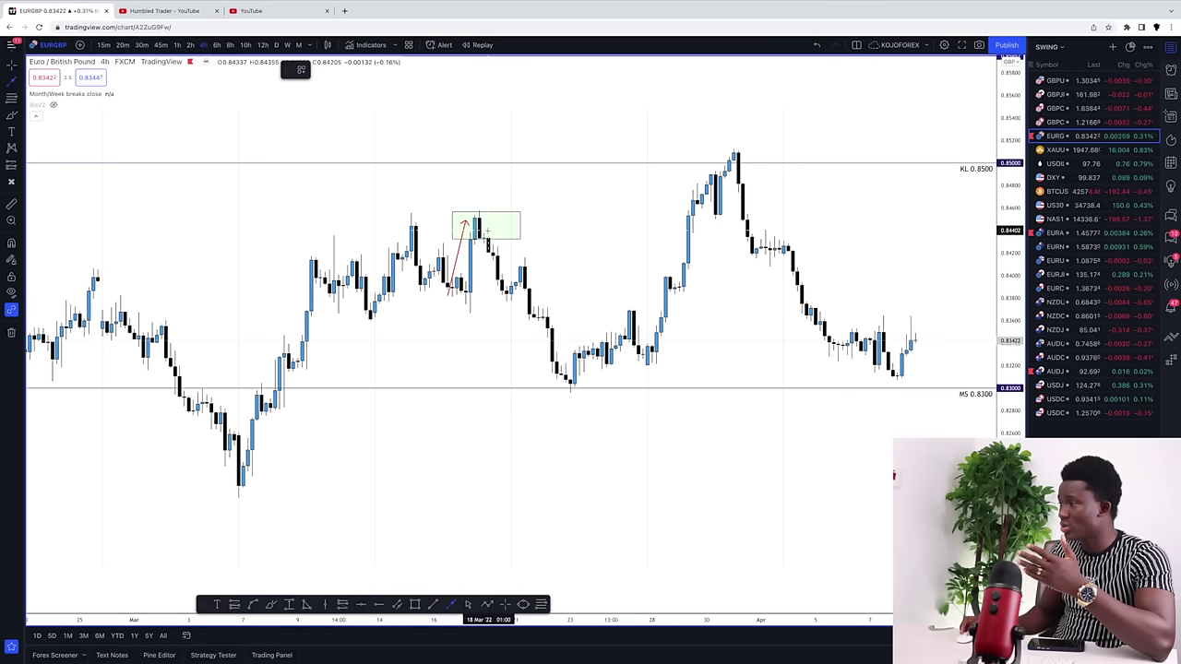
mouse_move(487, 230)
left_mouse_down()
mouse_move(544, 385)
mouse_move(560, 390)
left_mouse_up()
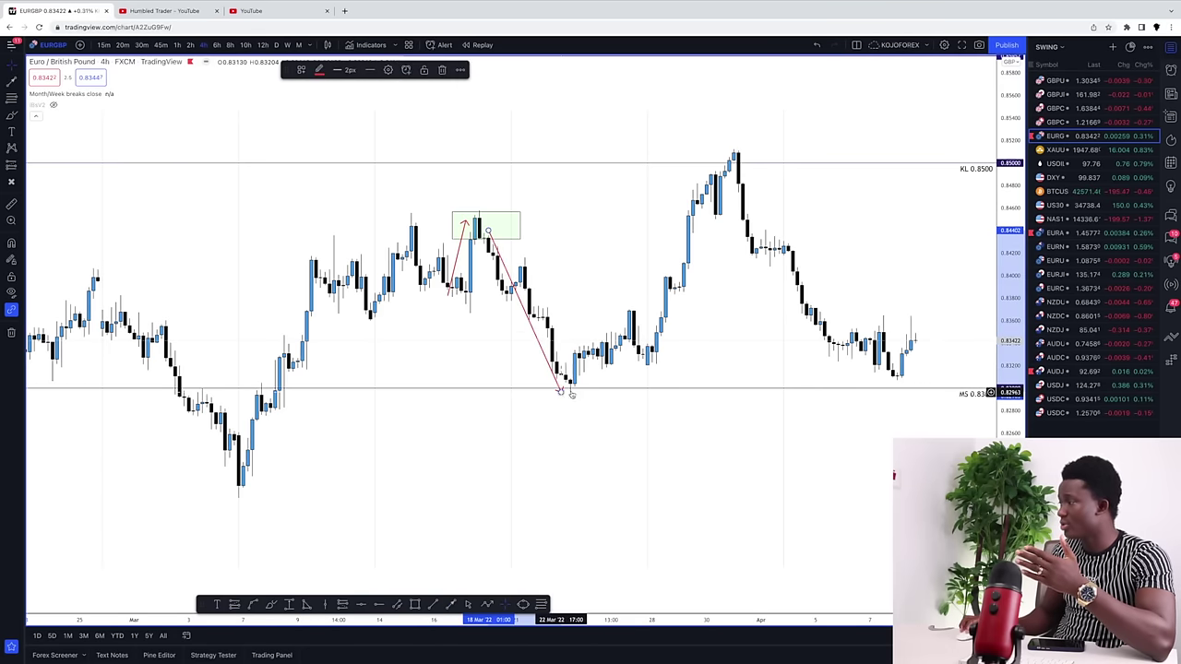
Draw a green rectangle around the 30–31 March swing high at the 0.8500 level.
left_click(561, 470)
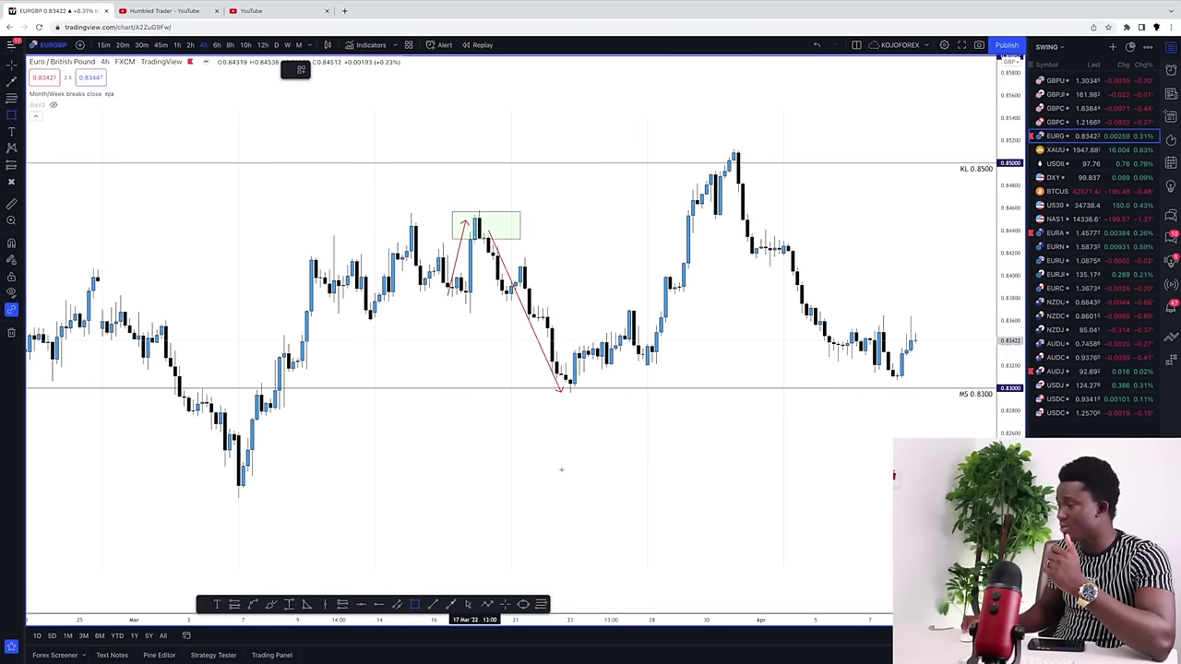
left_click_drag(726, 146, 752, 178)
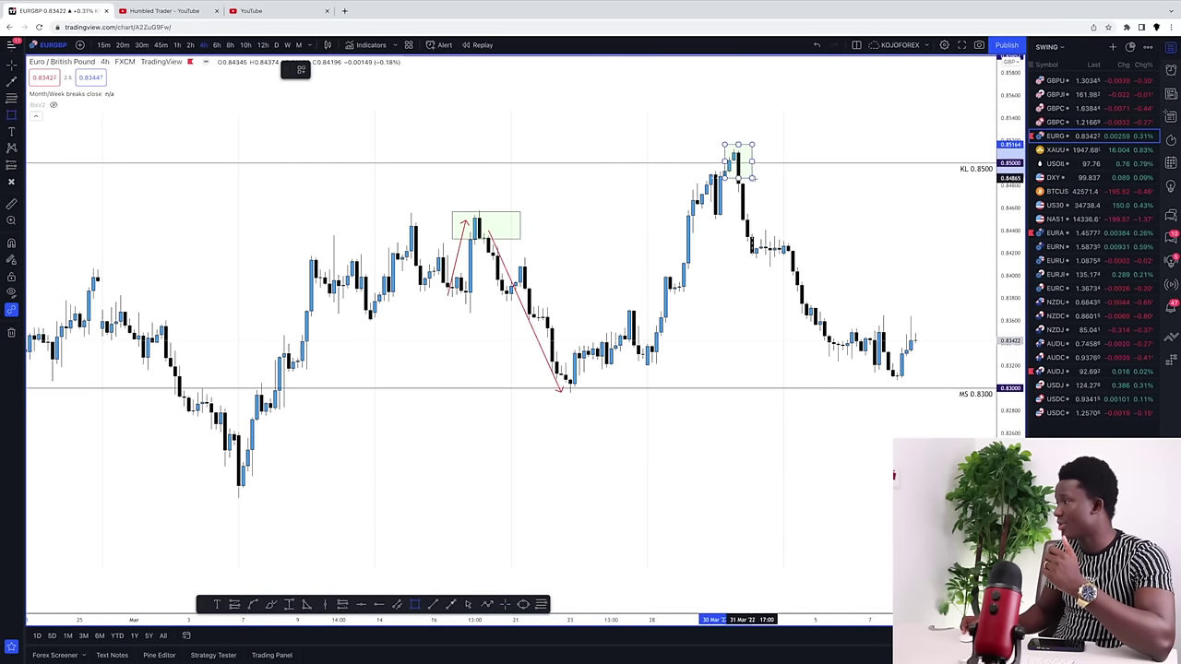
left_click(765, 180)
scroll(764, 132, "up", 2)
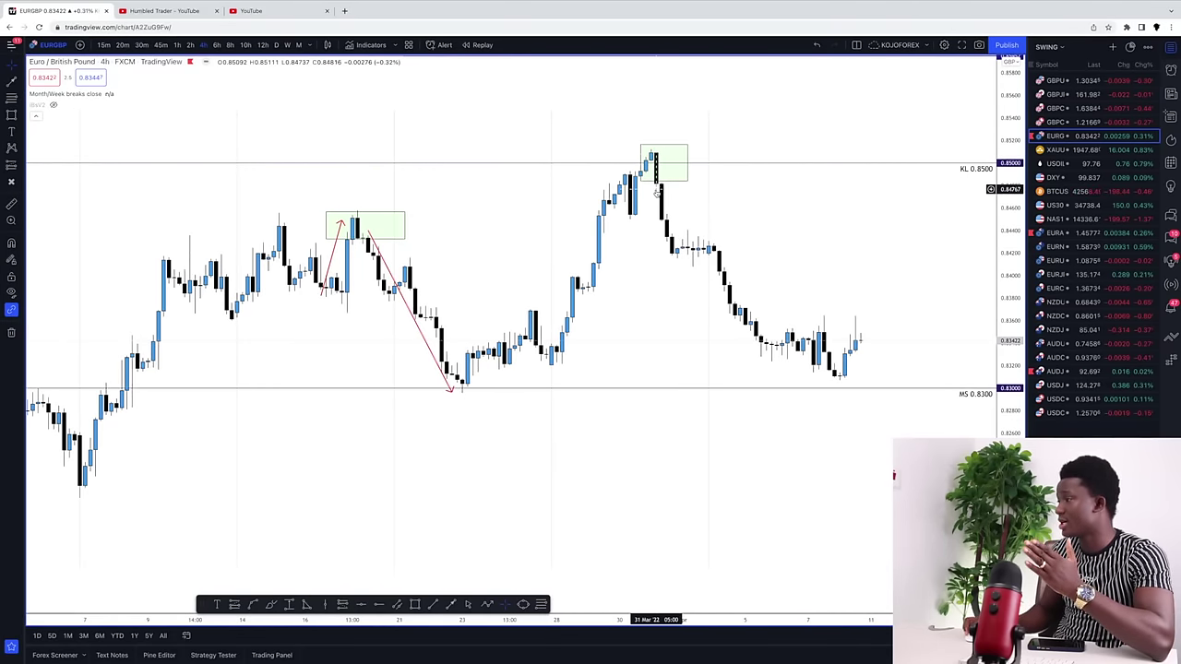
Draw a red arrow falling from the 31 March zone to the early-April lows just above the 0.8300 level.
scroll(627, 240, "down", 2)
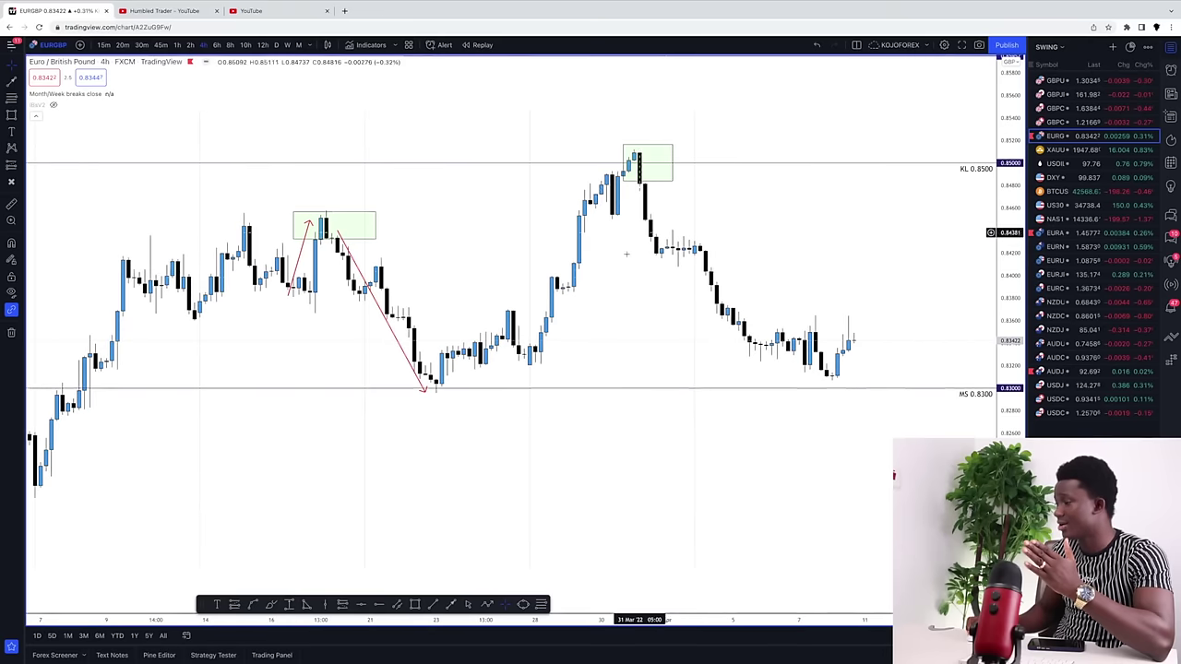
left_click(450, 606)
left_click_drag(638, 190, 754, 322)
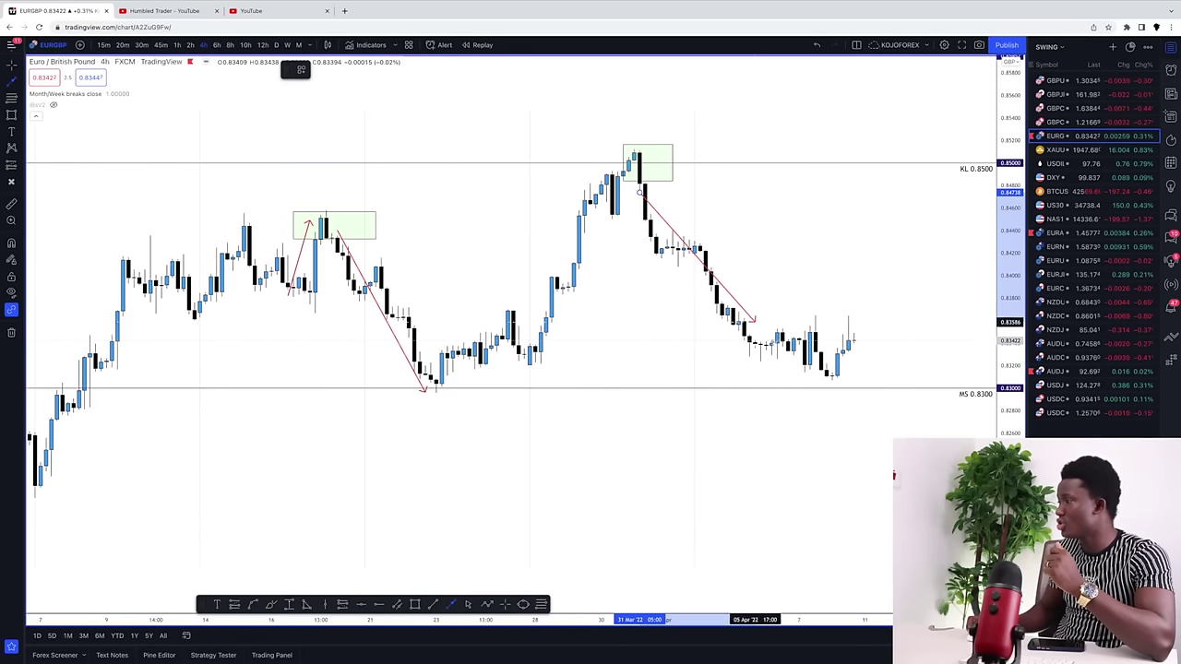
Look back through the EURGBP price history from April 2022 to autumn 2021 for earlier reversals around the 0.8500 level.
scroll(833, 262, "down", 2)
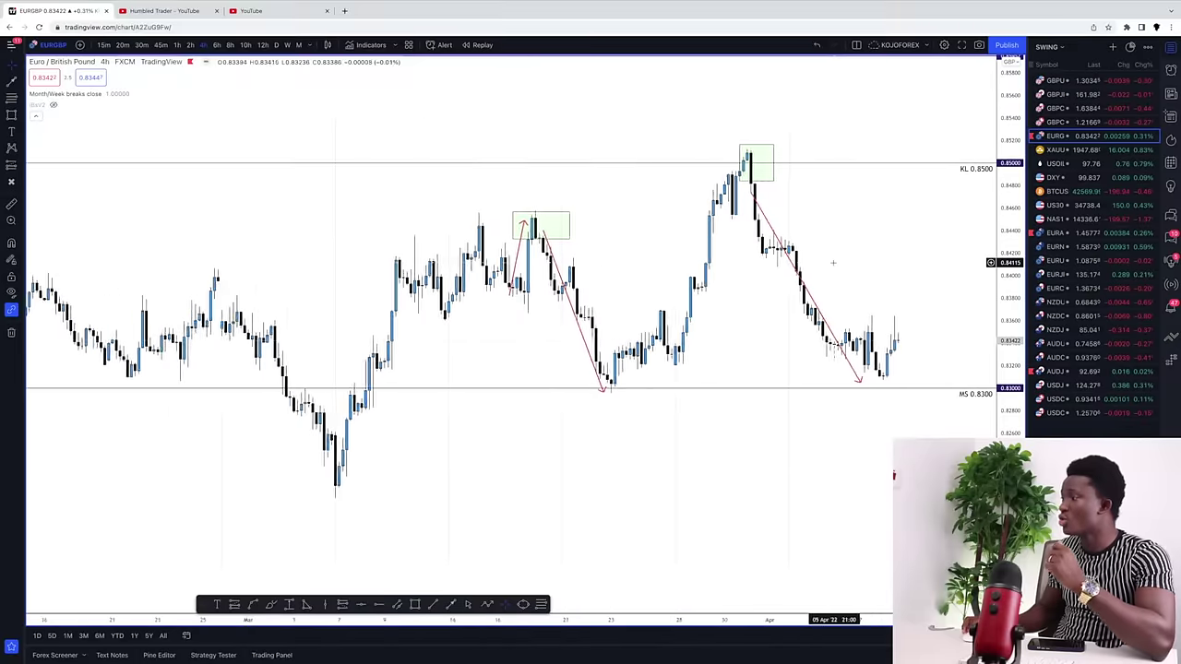
scroll(833, 262, "down", 2)
scroll(405, 241, "down", 2)
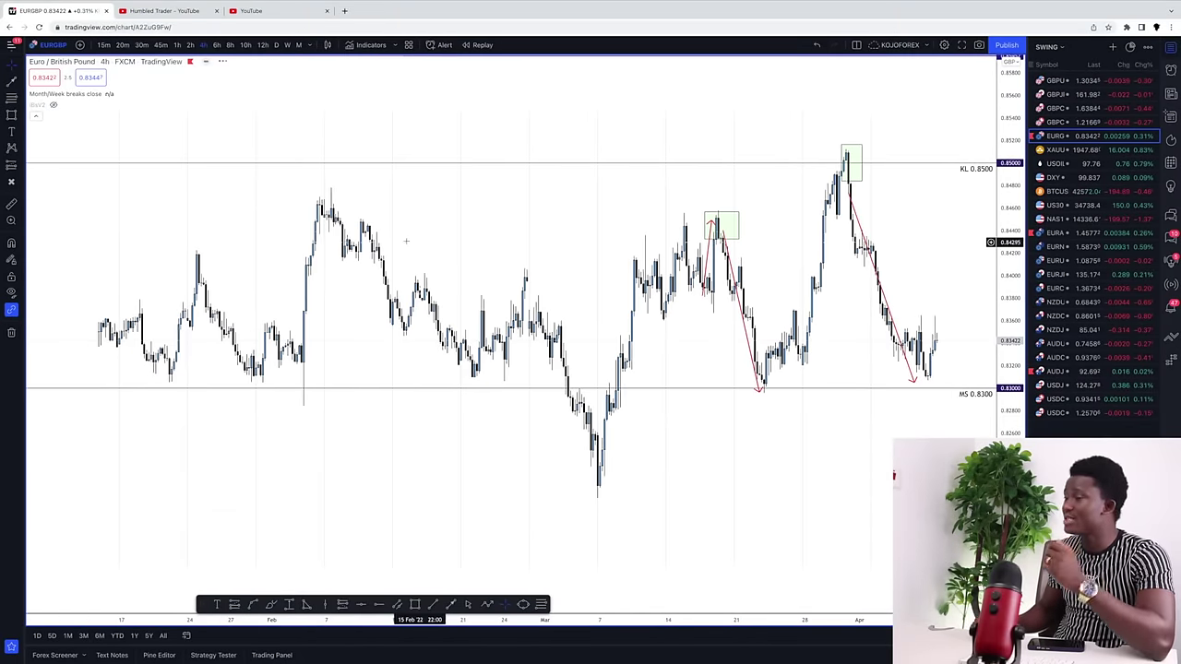
left_click_drag(332, 214, 727, 218)
scroll(696, 235, "up", 1)
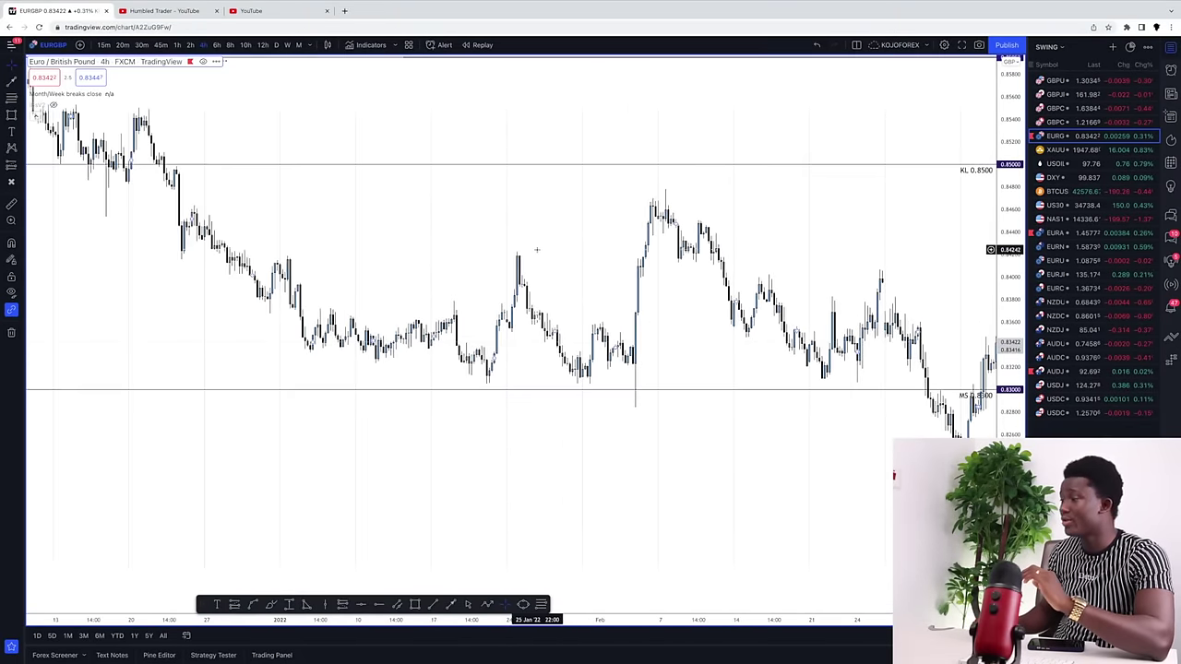
scroll(536, 249, "left", 5)
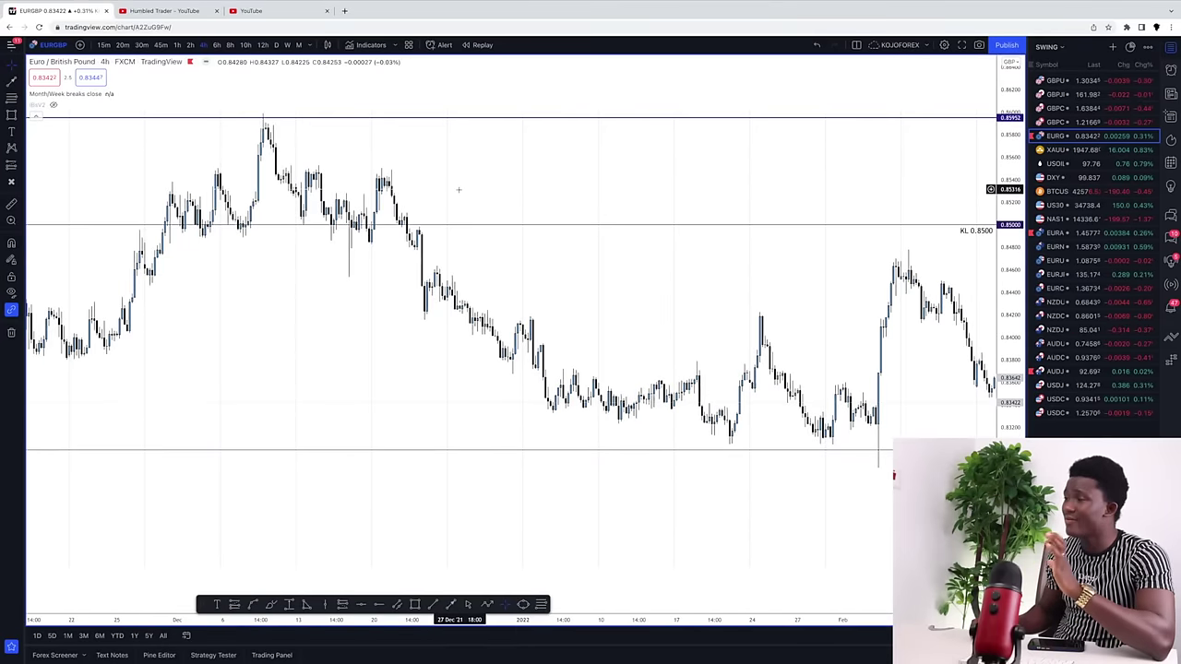
scroll(350, 302, "left", 5)
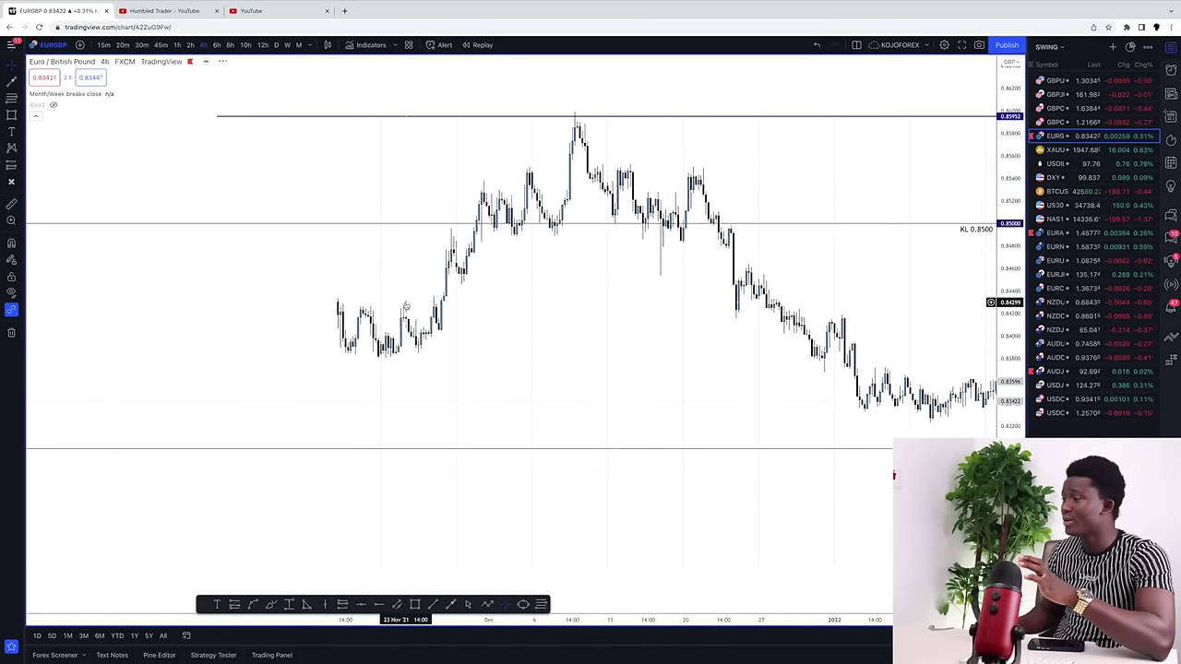
scroll(405, 305, "left", 8)
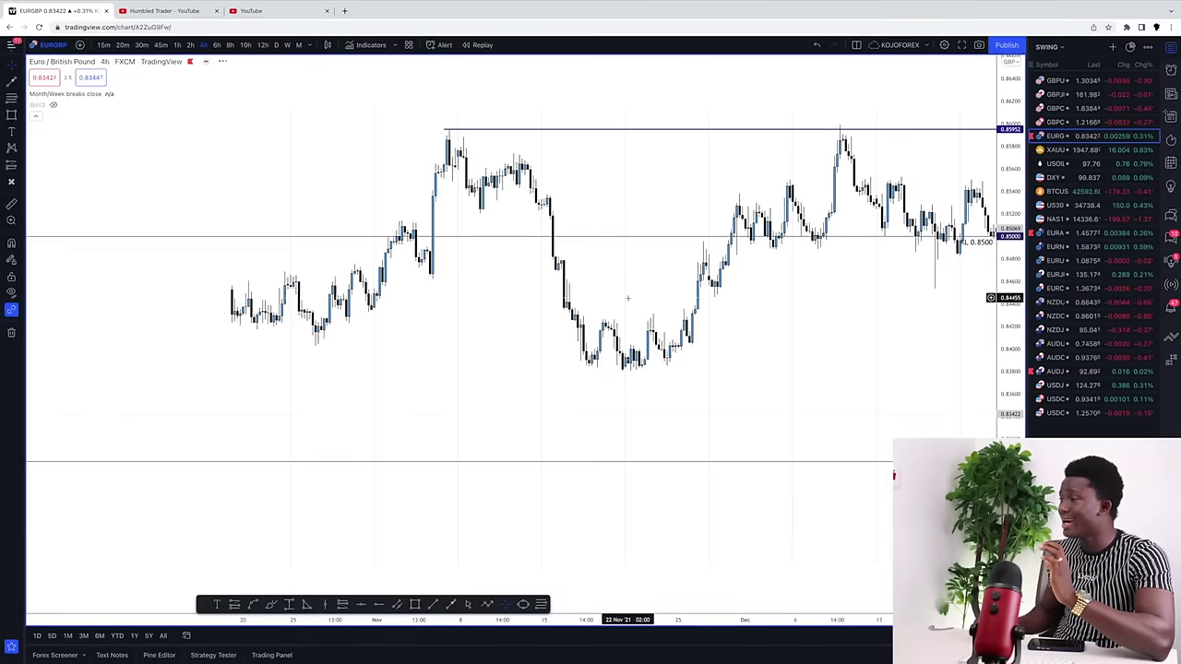
scroll(627, 298, "right", 1)
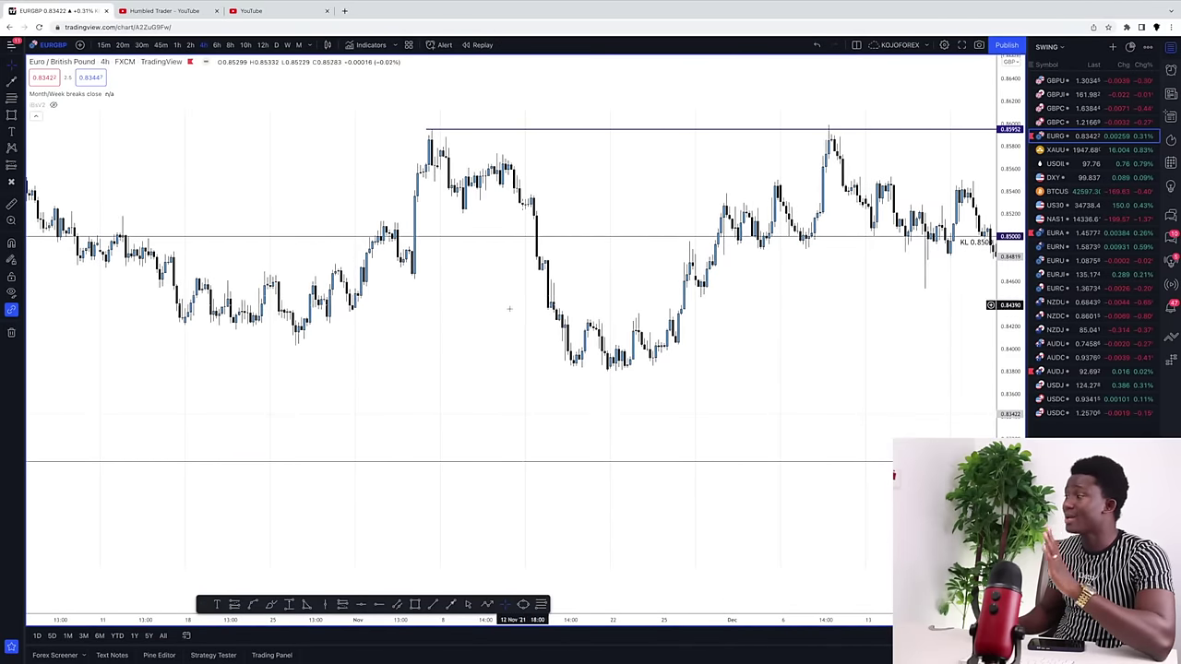
scroll(584, 321, "left", 4)
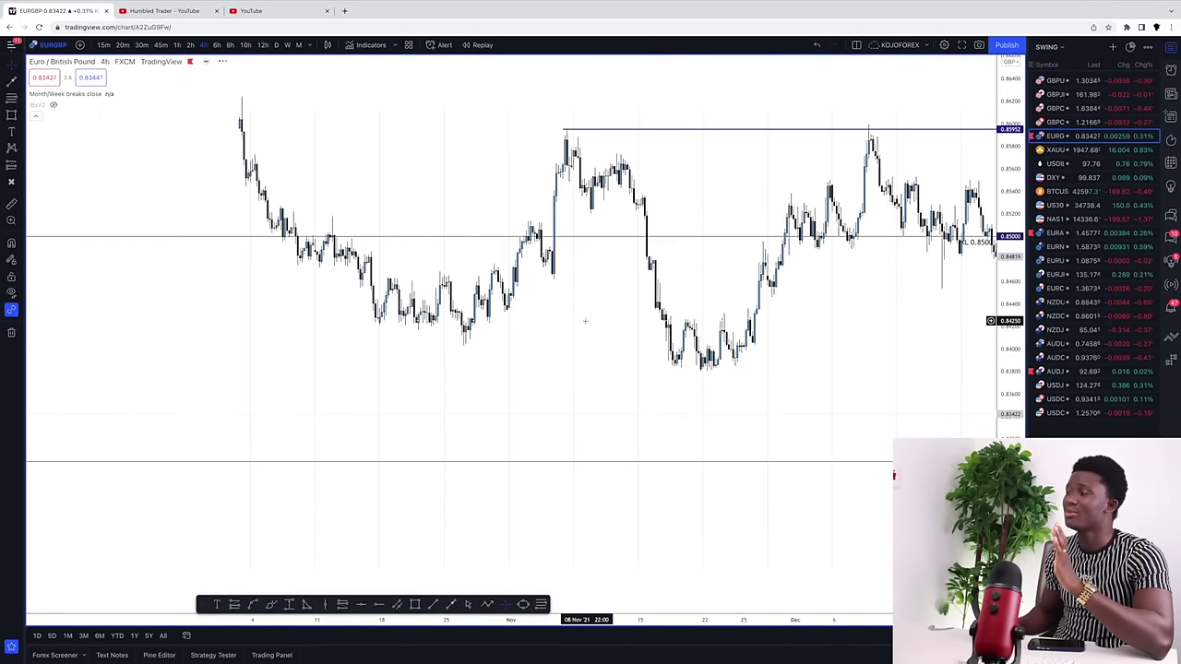
scroll(585, 321, "left", 10)
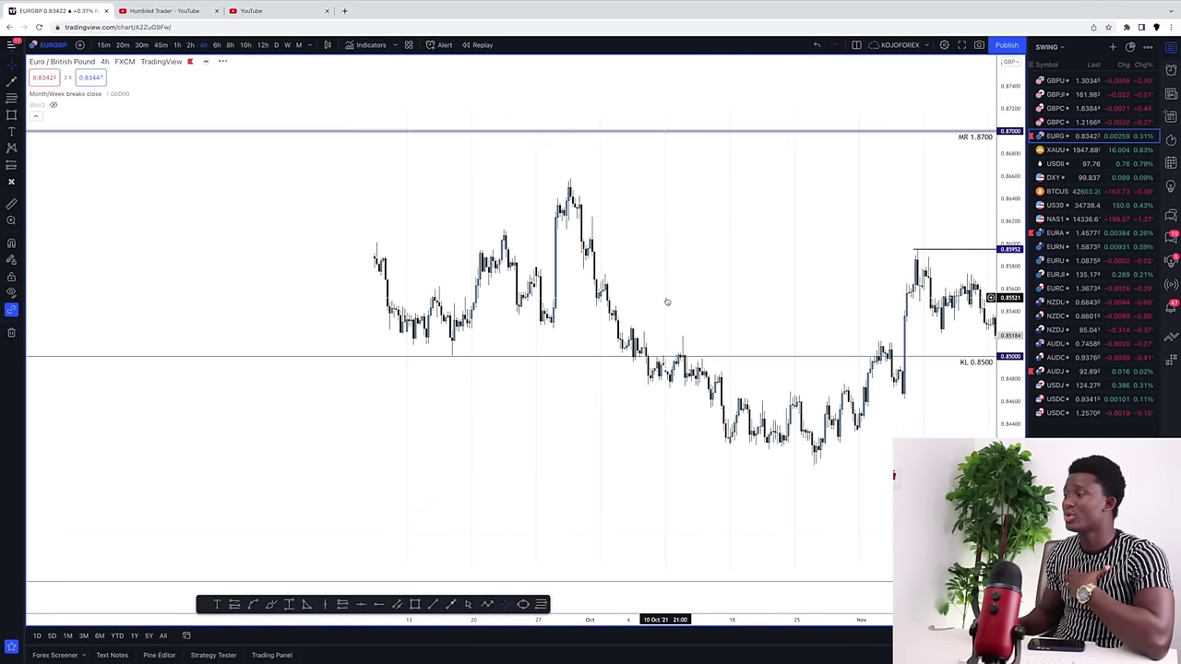
Examine the older EURGBP swings between the 0.8500 and 0.8700 levels, from October back to May 2021.
scroll(667, 301, "up", 2)
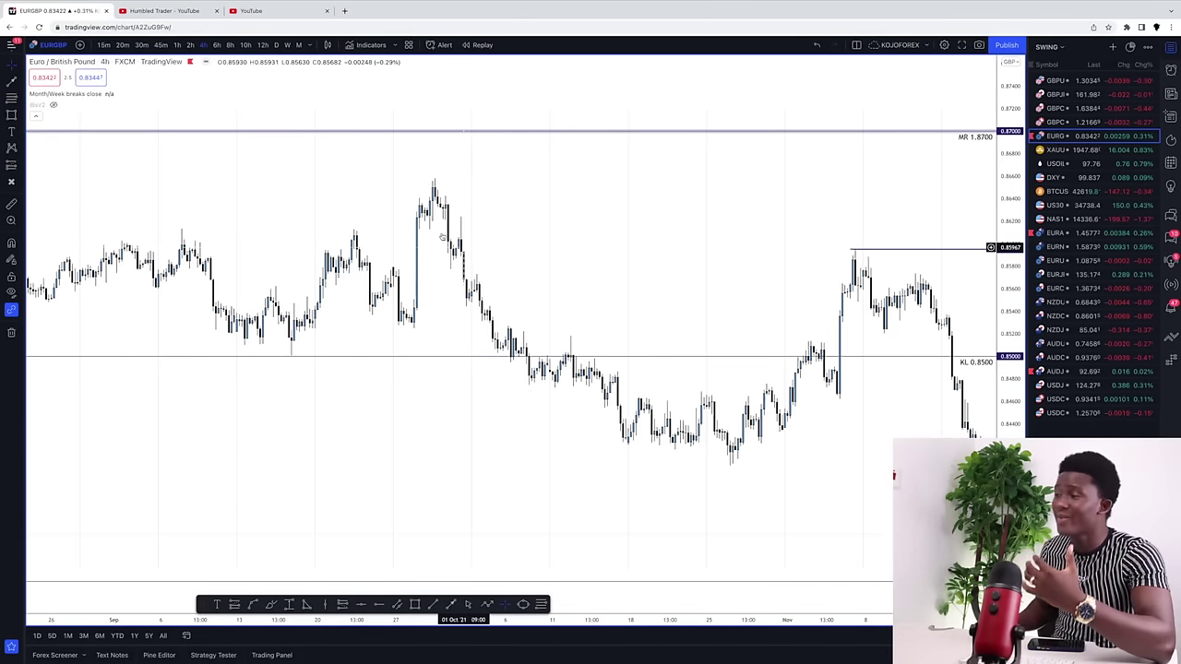
scroll(442, 237, "left", 5)
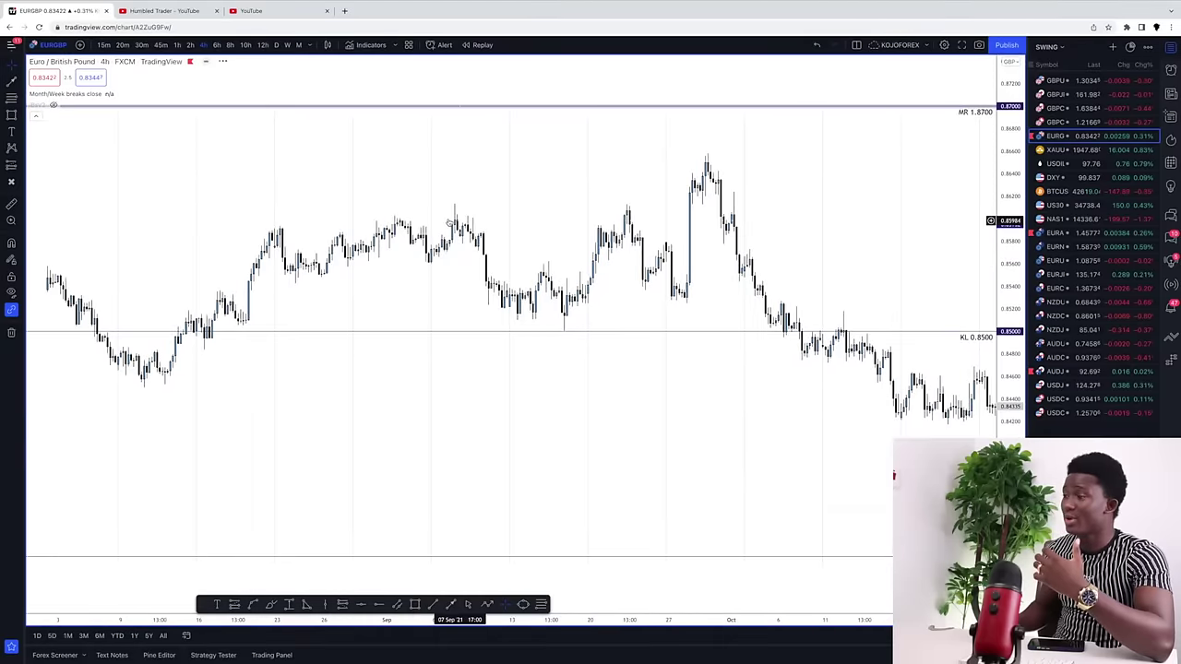
scroll(424, 219, "left", 5)
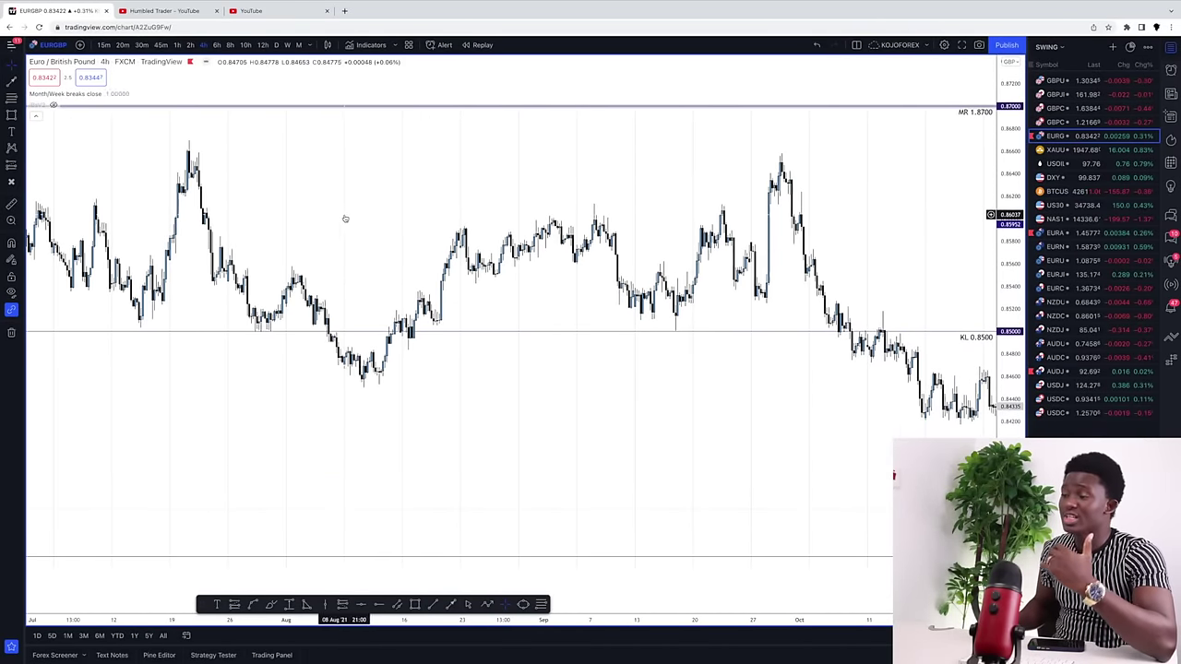
left_click_drag(345, 218, 630, 219)
scroll(630, 219, "up", 4)
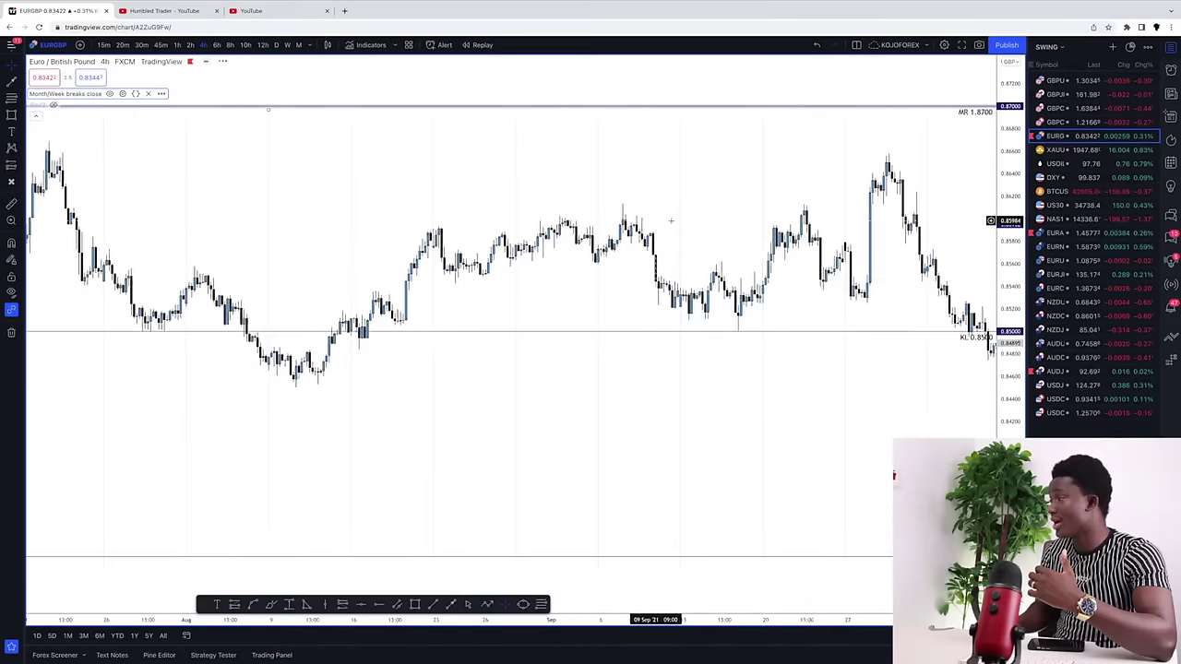
scroll(671, 220, "right", 3)
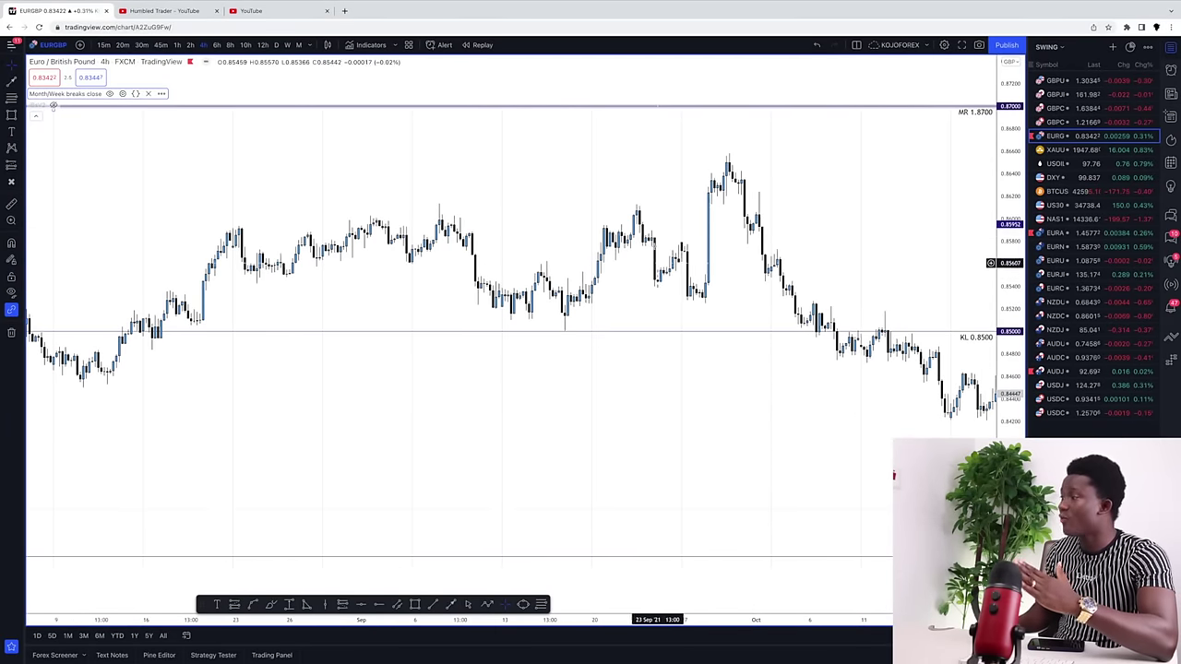
left_click_drag(514, 222, 765, 149)
scroll(522, 240, "down", 3)
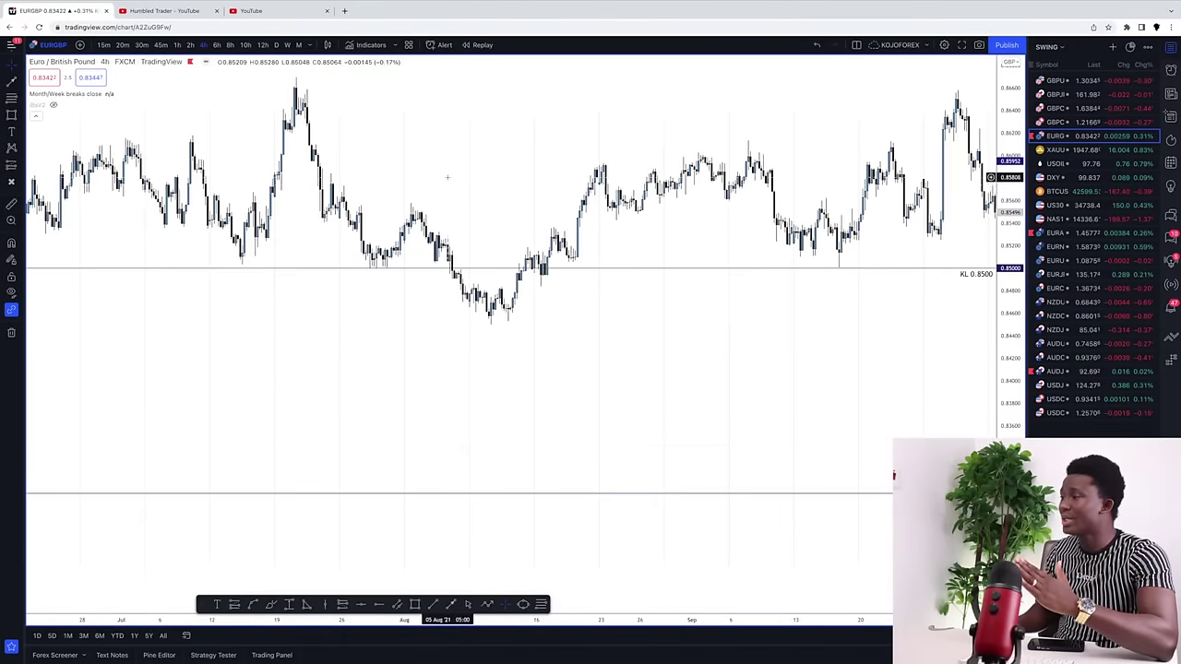
left_click_drag(449, 177, 799, 277)
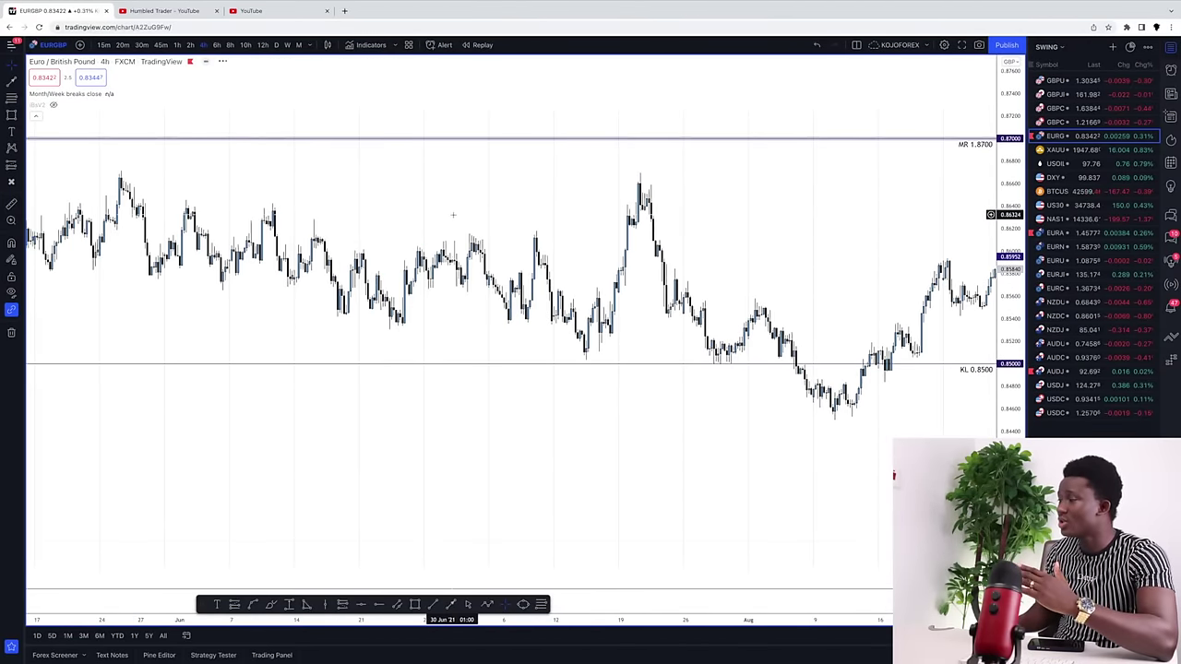
scroll(453, 215, "left", 3)
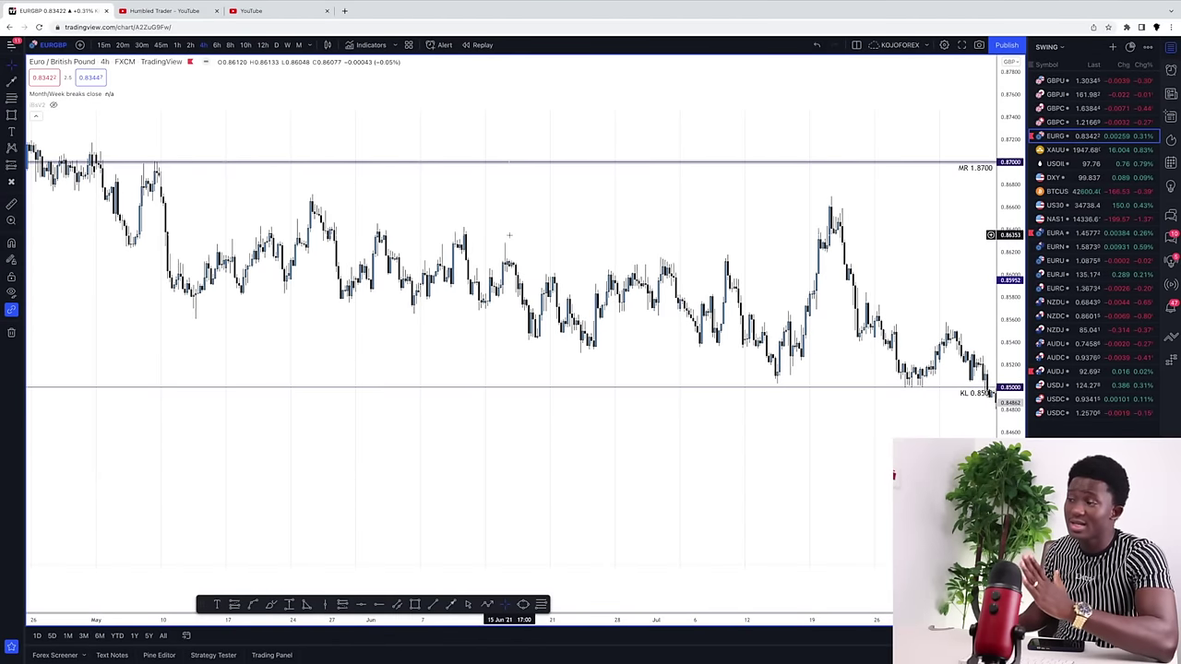